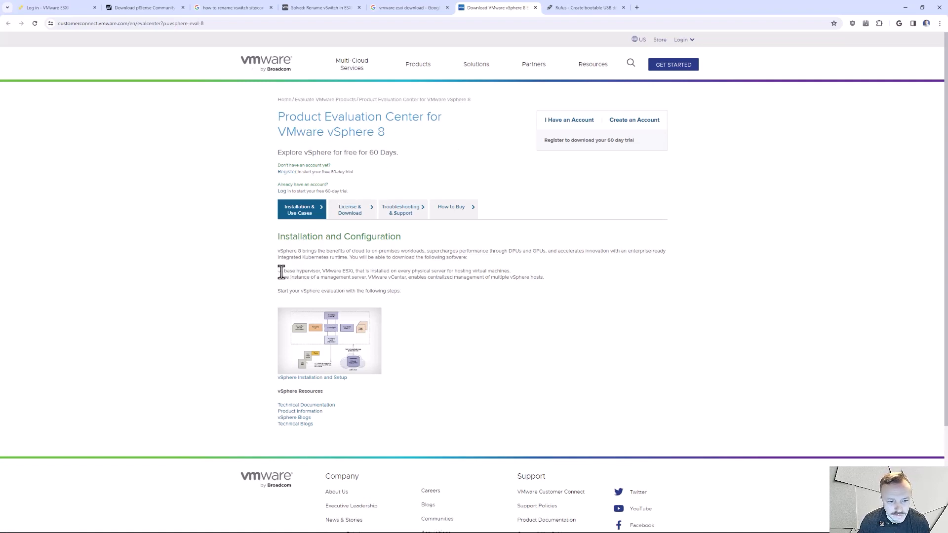
# Examine the vSphere 8 evaluation page's heading and its description of the ESXi base hypervisor.
pyautogui.moveTo(278, 272); pyautogui.dragTo(352, 271)
pyautogui.click(353, 271)
pyautogui.moveTo(400, 129); pyautogui.dragTo(320, 118)
pyautogui.click(318, 123)
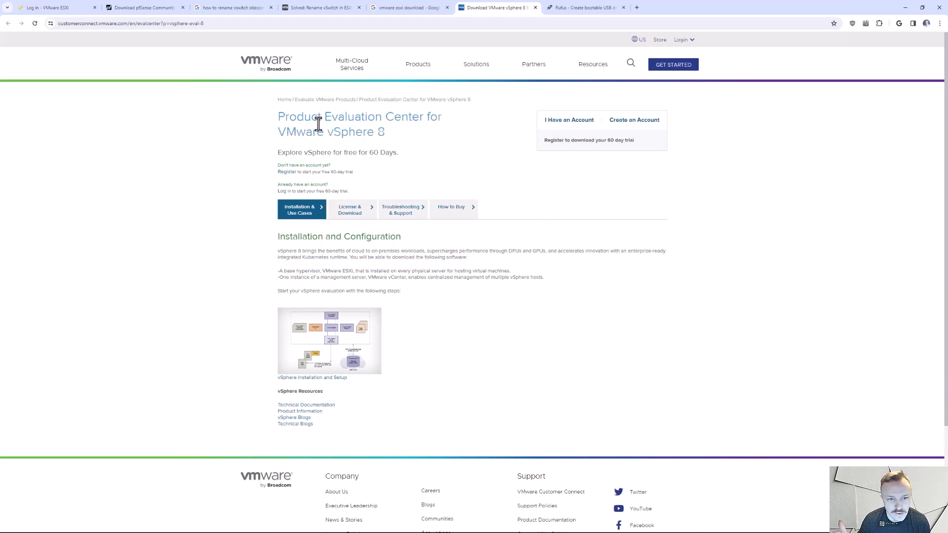
pyautogui.moveTo(318, 123); pyautogui.dragTo(383, 133)
pyautogui.click(383, 133)
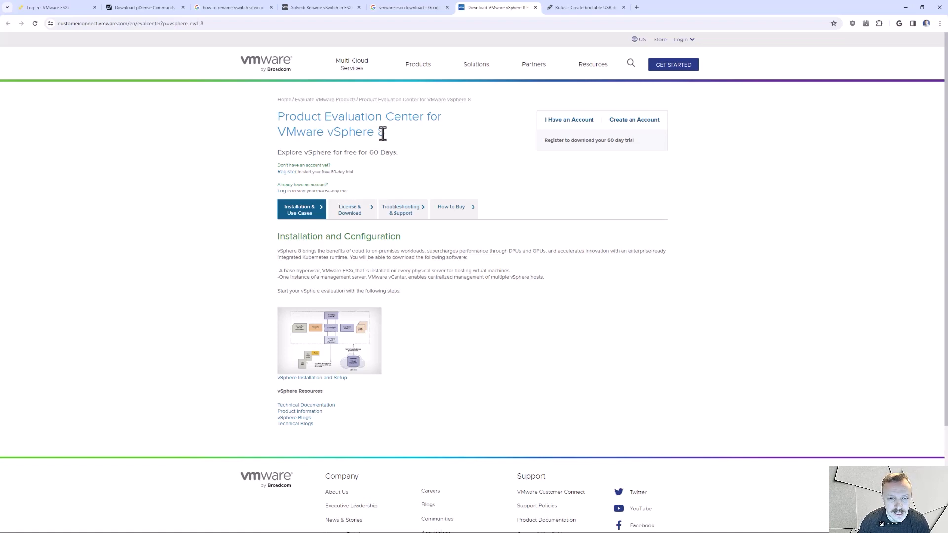
pyautogui.moveTo(383, 133); pyautogui.dragTo(355, 132)
pyautogui.click(354, 132)
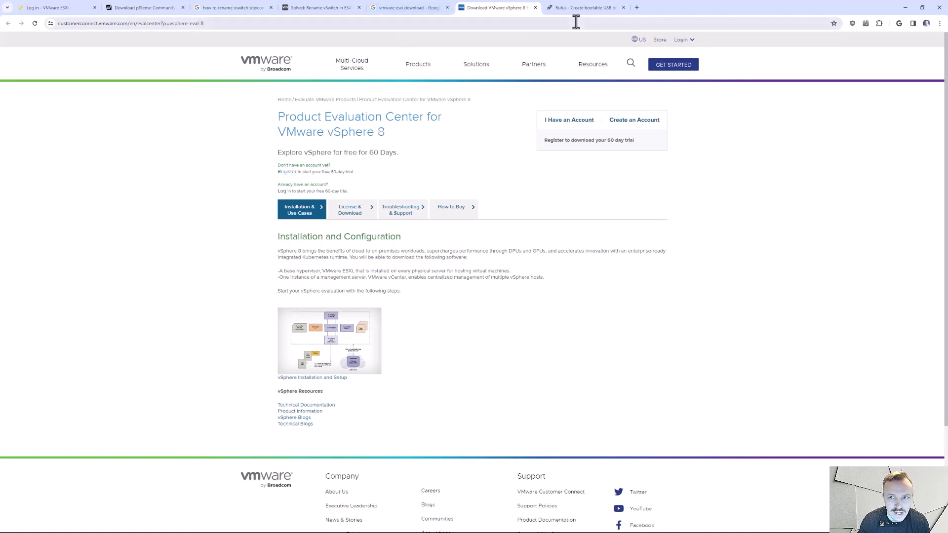
pyautogui.moveTo(325, 118); pyautogui.dragTo(355, 132)
pyautogui.click(354, 131)
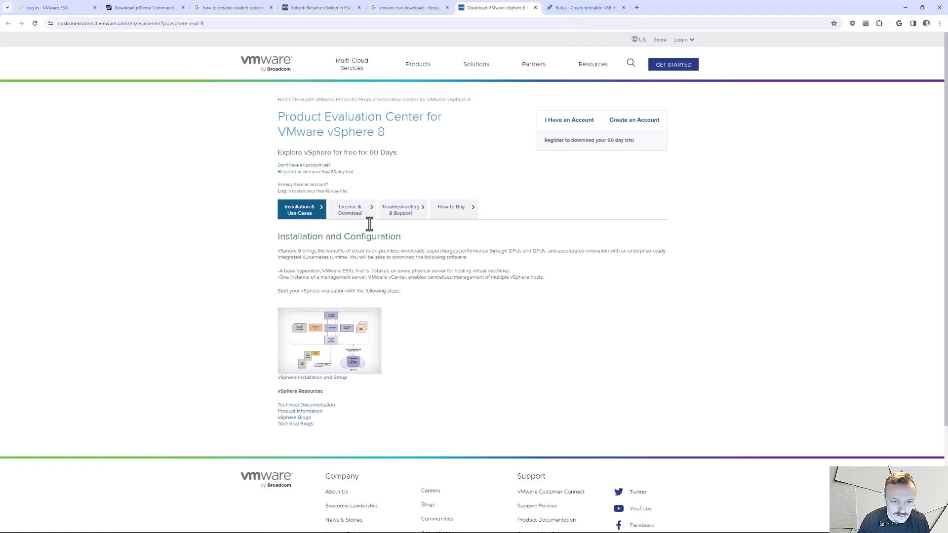
# Look through the Rufus website down to the latest download releases.
pyautogui.click(577, 9)
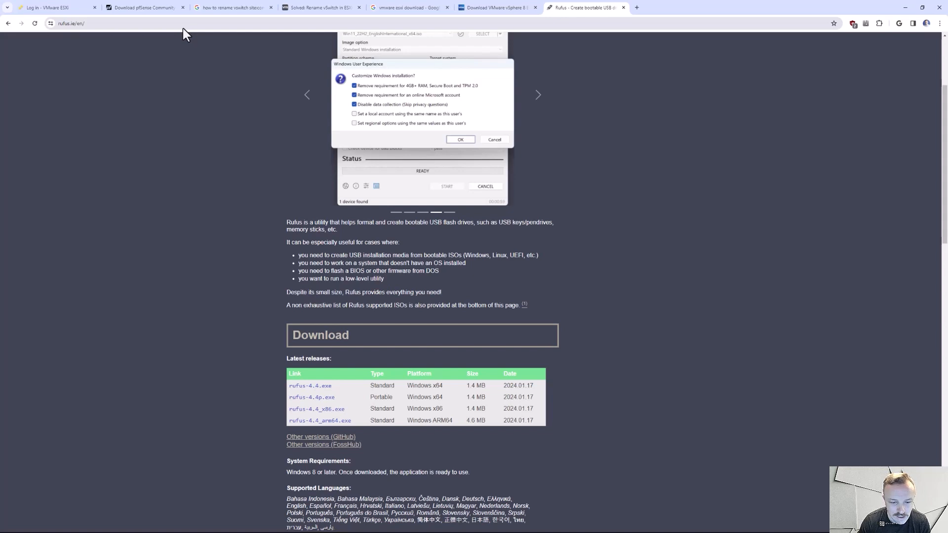
pyautogui.scroll(3, 255, 135)
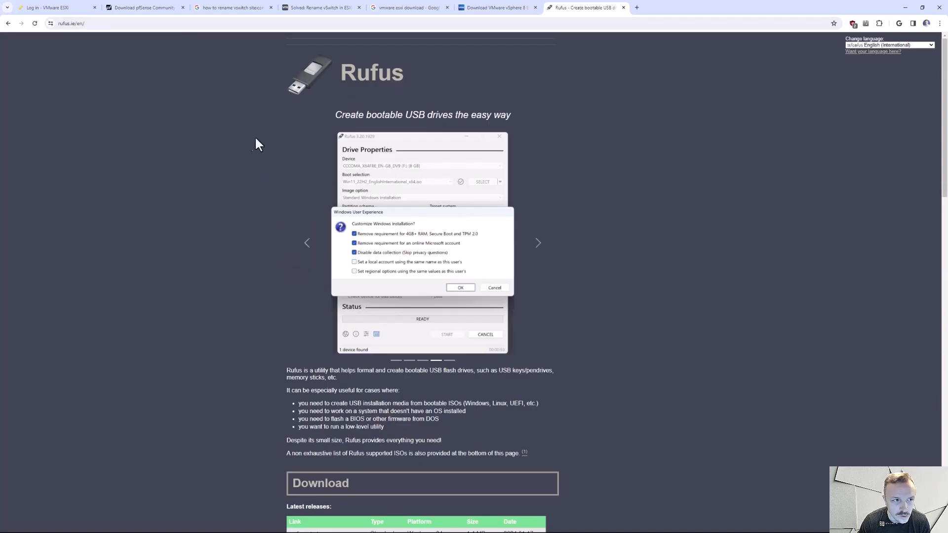
pyautogui.scroll(-3, 296, 261)
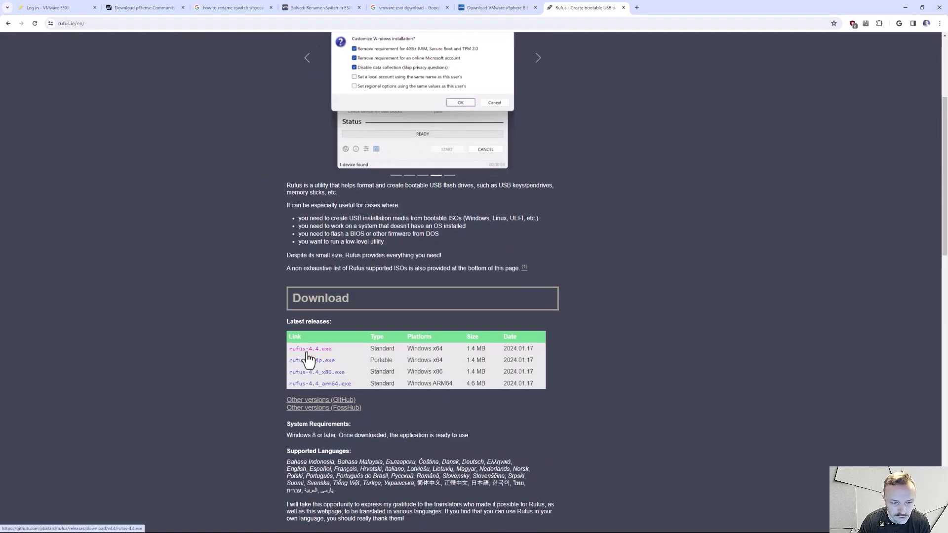
pyautogui.hotkey('alt', 'Tab')
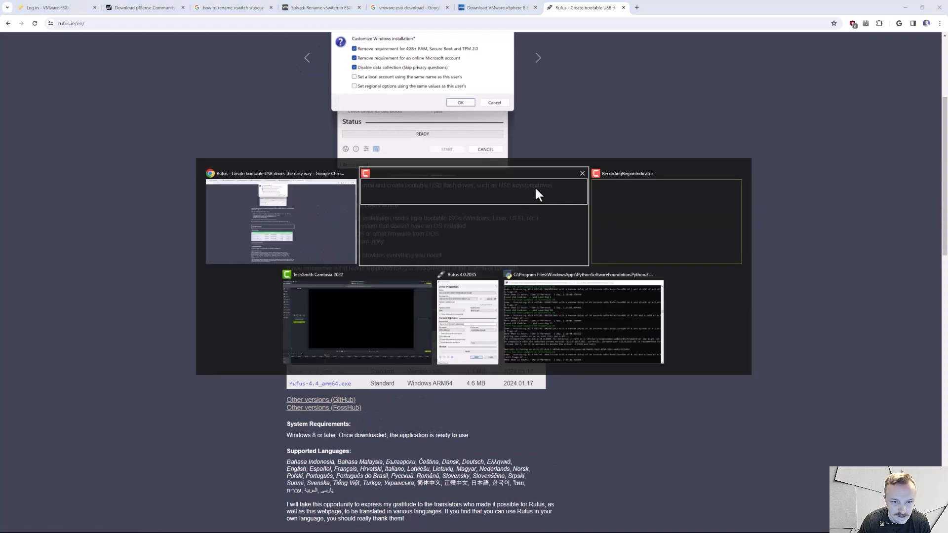
pyautogui.hotkey('alt', 'Tab')
pyautogui.hotkey('alt', 'Tab')
pyautogui.hotkey('alt', 'Tab')
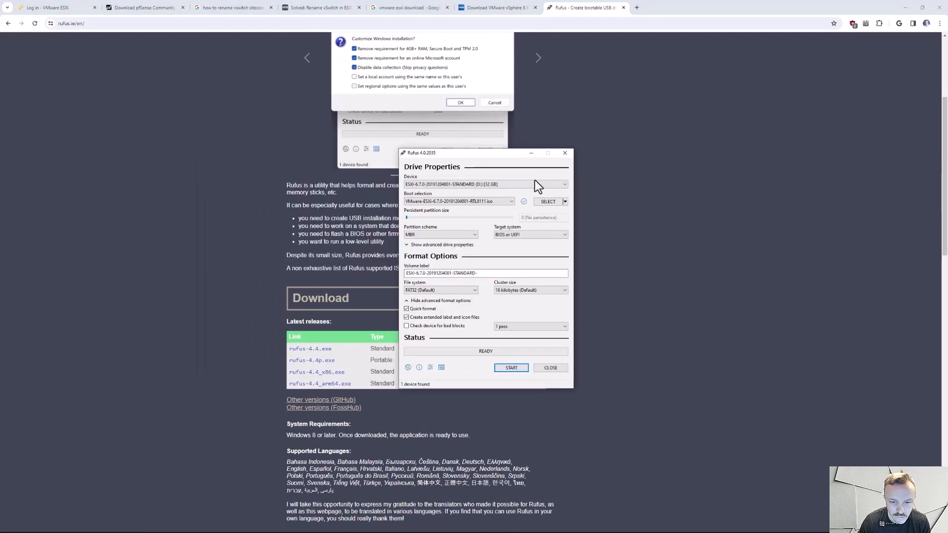
pyautogui.moveTo(474, 153); pyautogui.dragTo(451, 98)
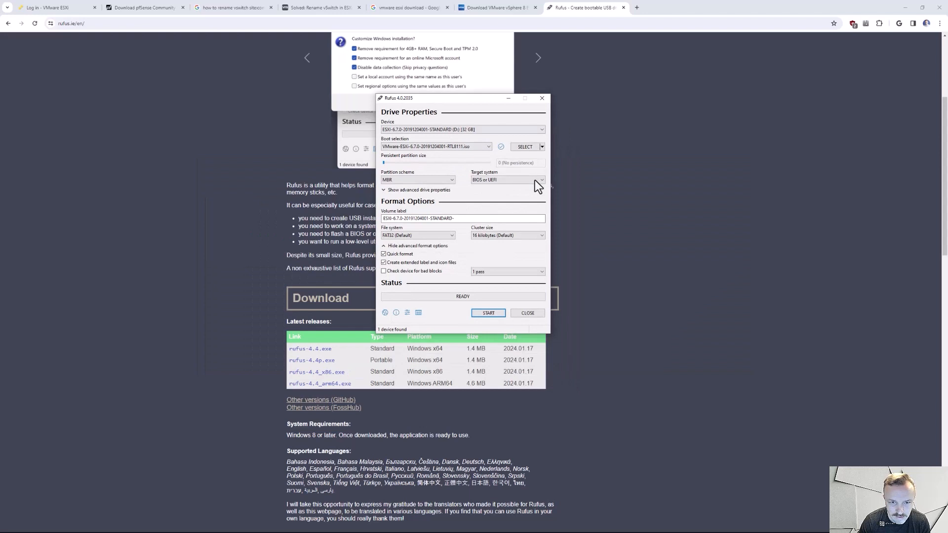
pyautogui.click(463, 130)
pyautogui.click(463, 130)
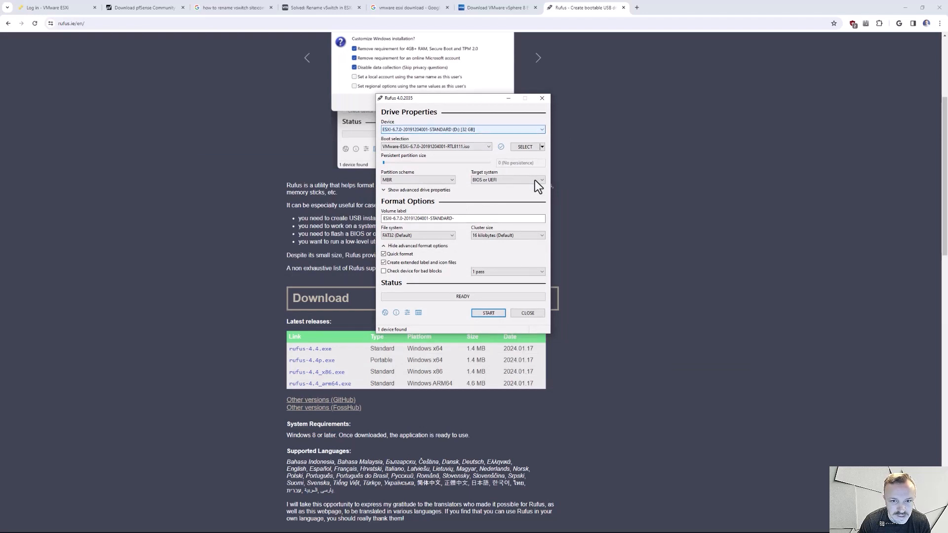
pyautogui.click(436, 146)
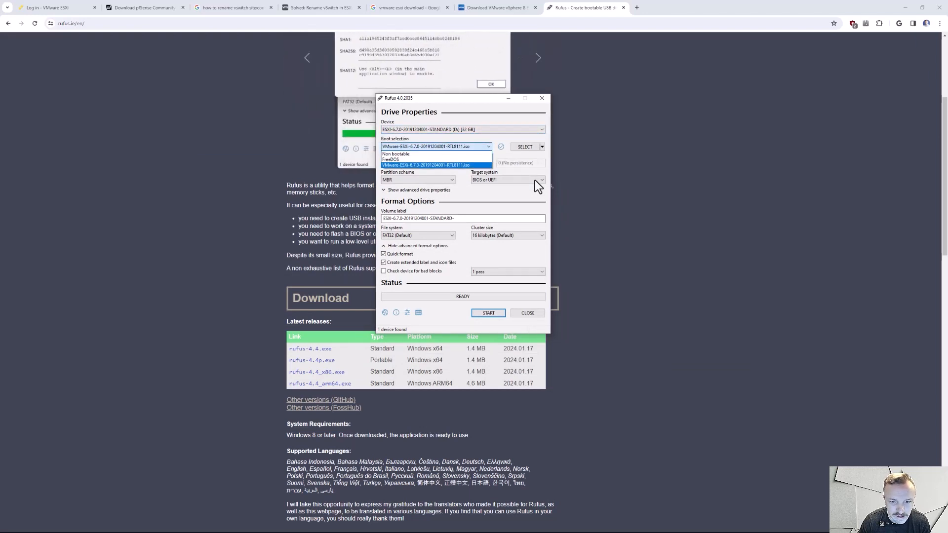
pyautogui.click(436, 146)
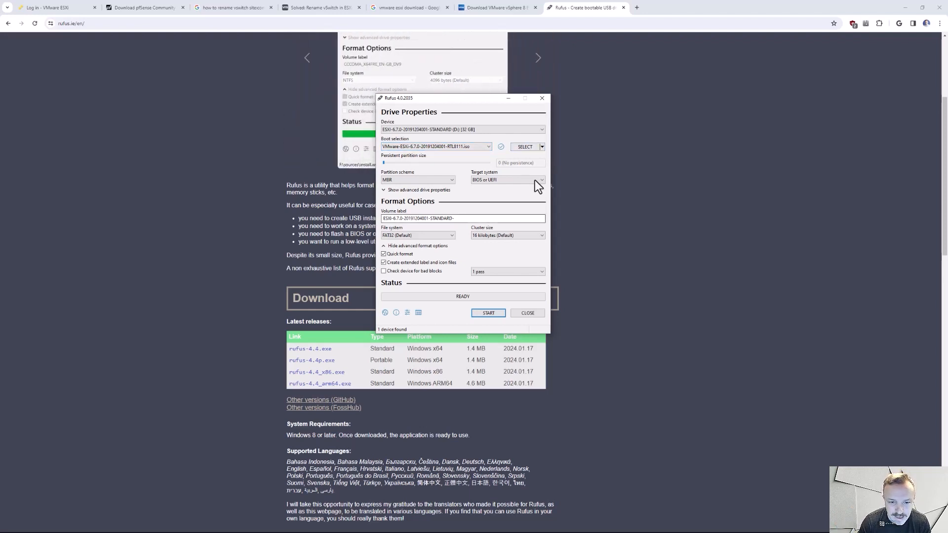
pyautogui.press('Return')
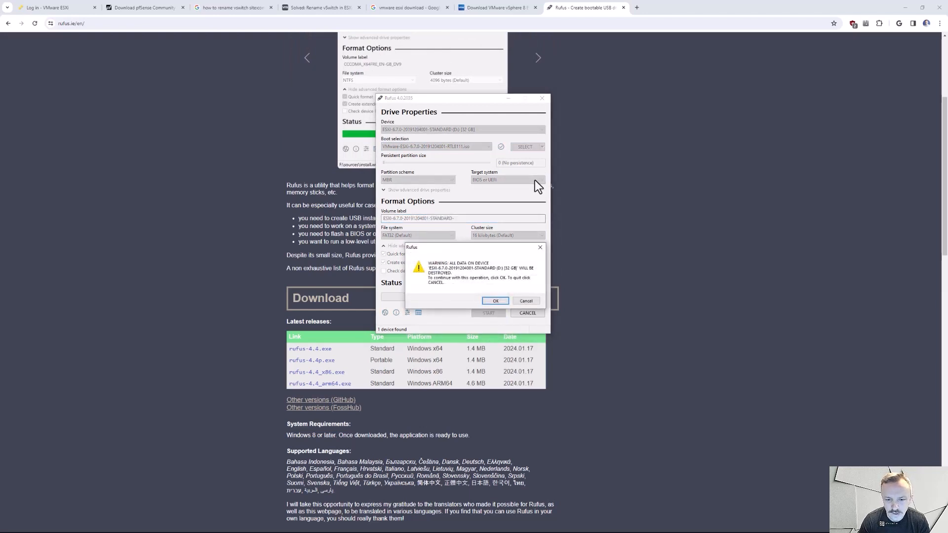
pyautogui.press('Return')
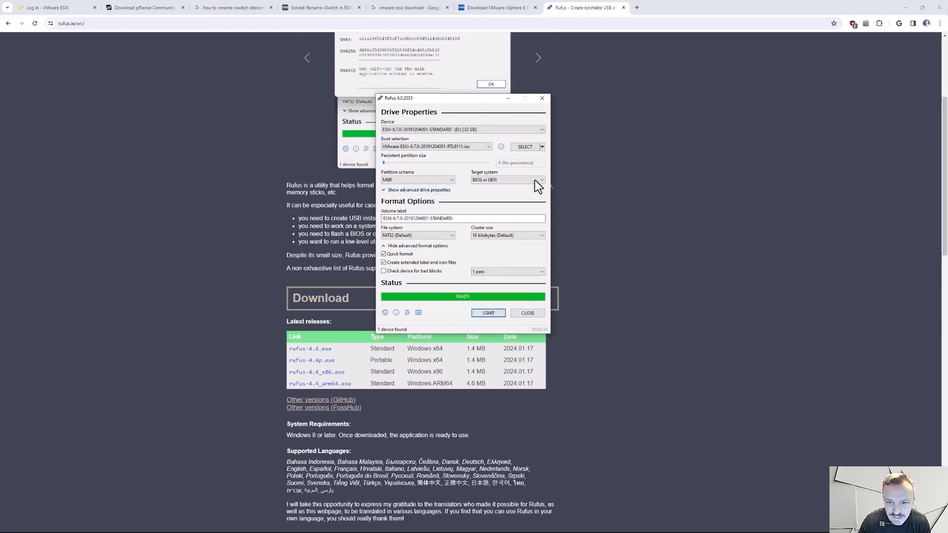
# Eject the written USB drive through Windows and return to the Rufus window.
pyautogui.press('super')
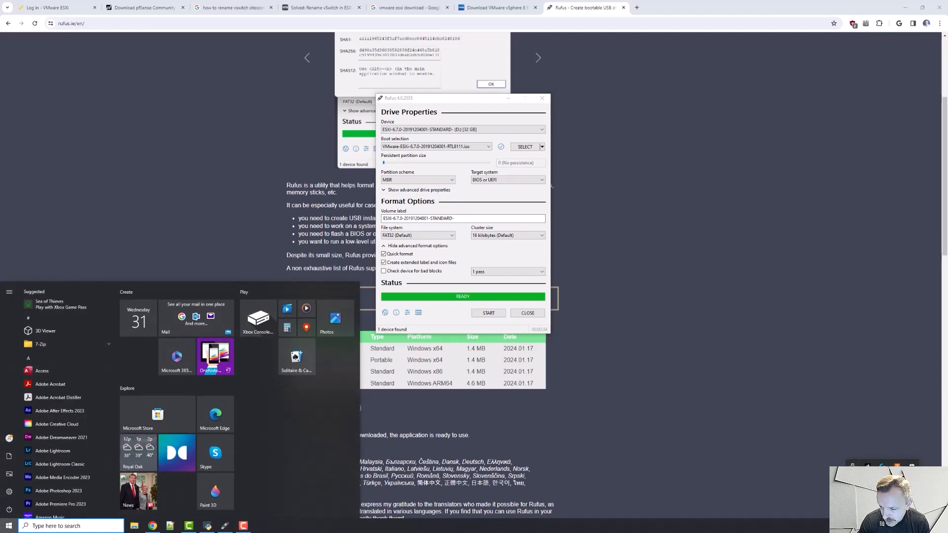
pyautogui.click(463, 102)
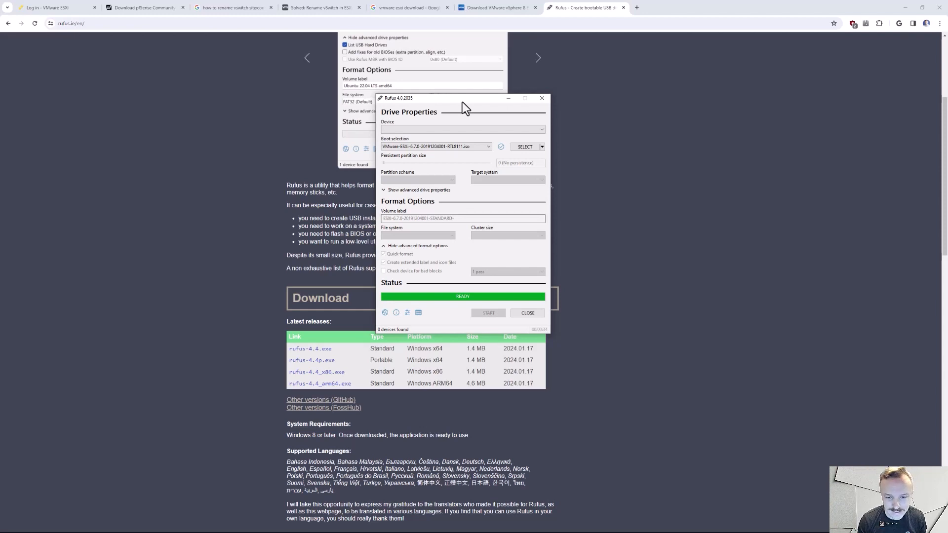
pyautogui.press('Escape')
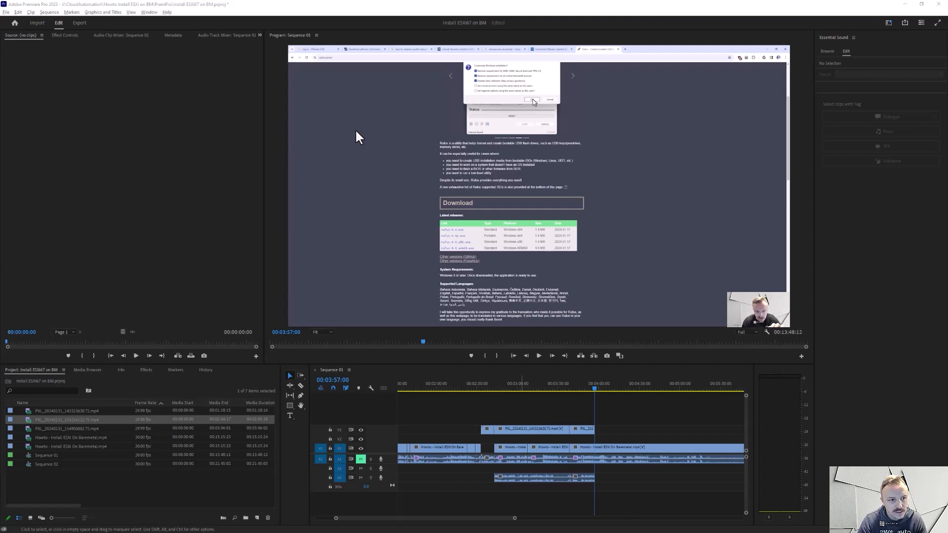
# Review the ESXi console footage in the Premiere Pro timeline around 00:03:53 for the host's management address.
pyautogui.click(590, 390)
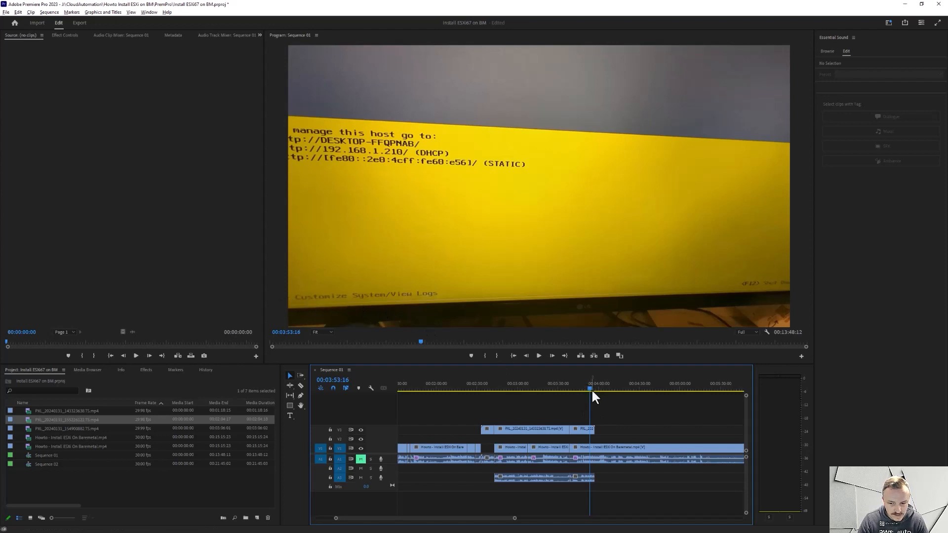
pyautogui.click(588, 390)
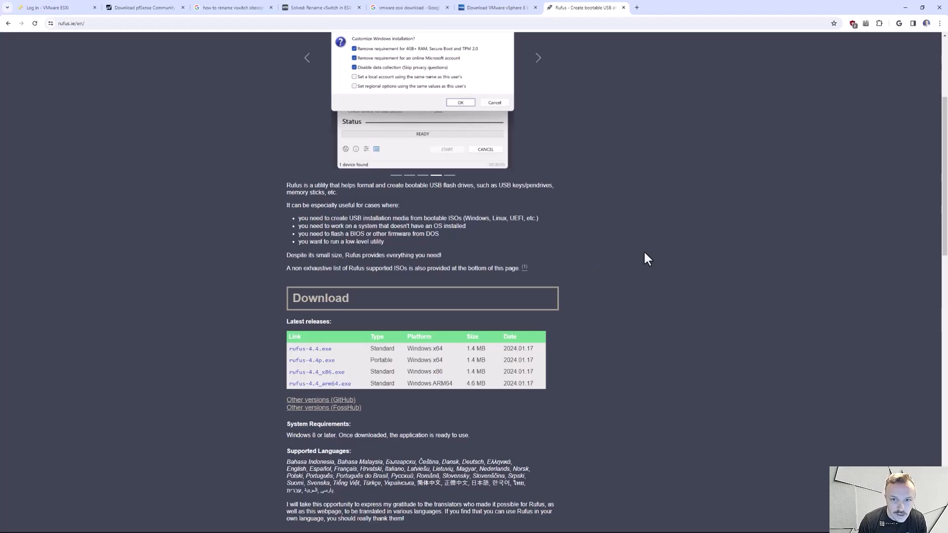
# Switch to Chrome, reload the ESXi login page at 192.168.1.210 and proceed past the certificate privacy warning.
pyautogui.click(637, 7)
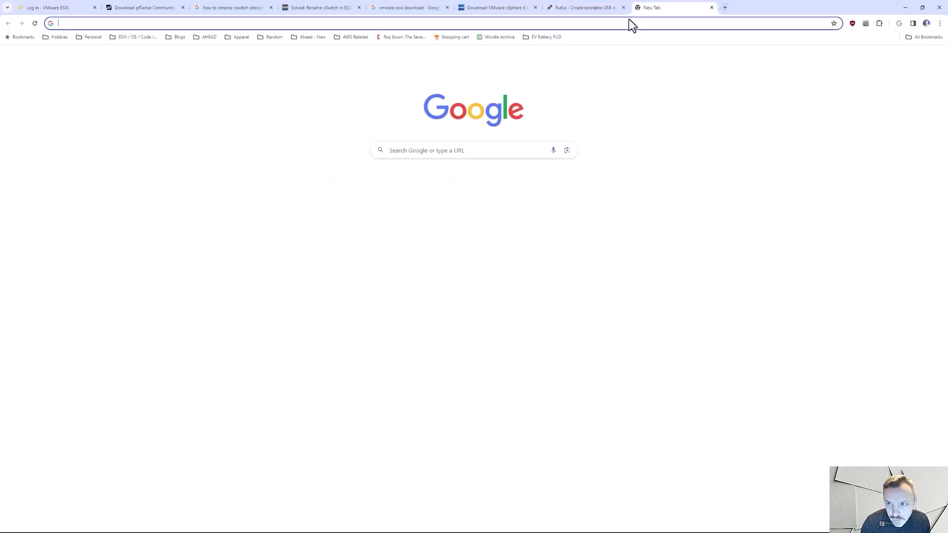
pyautogui.click(50, 9)
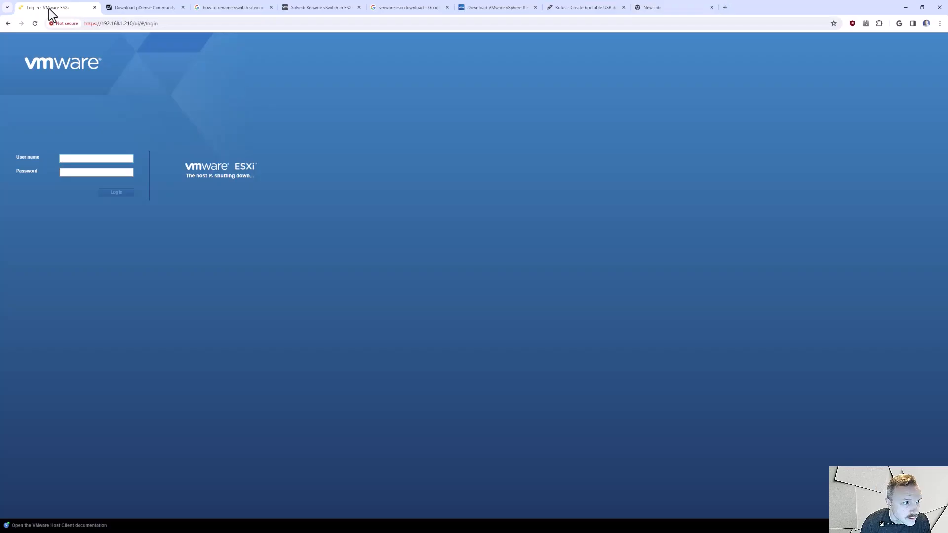
pyautogui.click(188, 23)
pyautogui.press('Return')
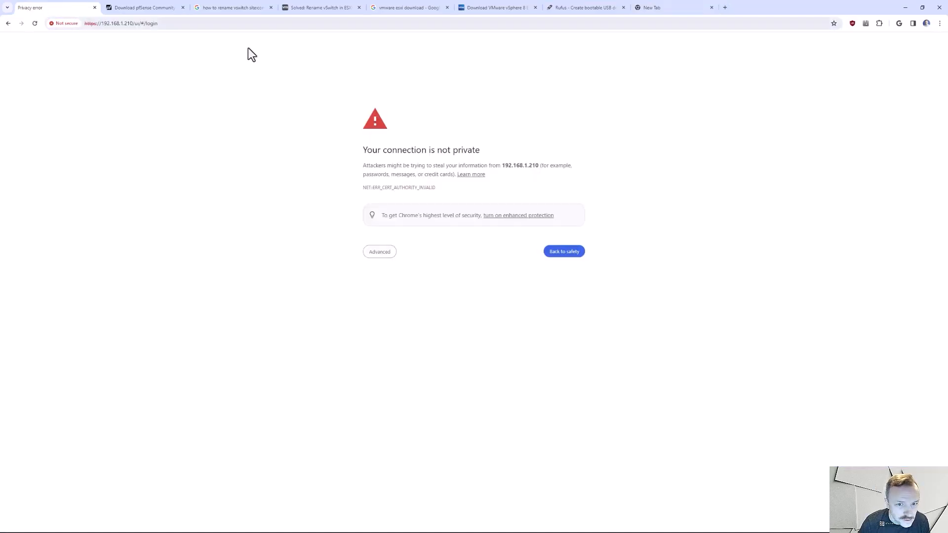
pyautogui.click(379, 253)
pyautogui.click(398, 310)
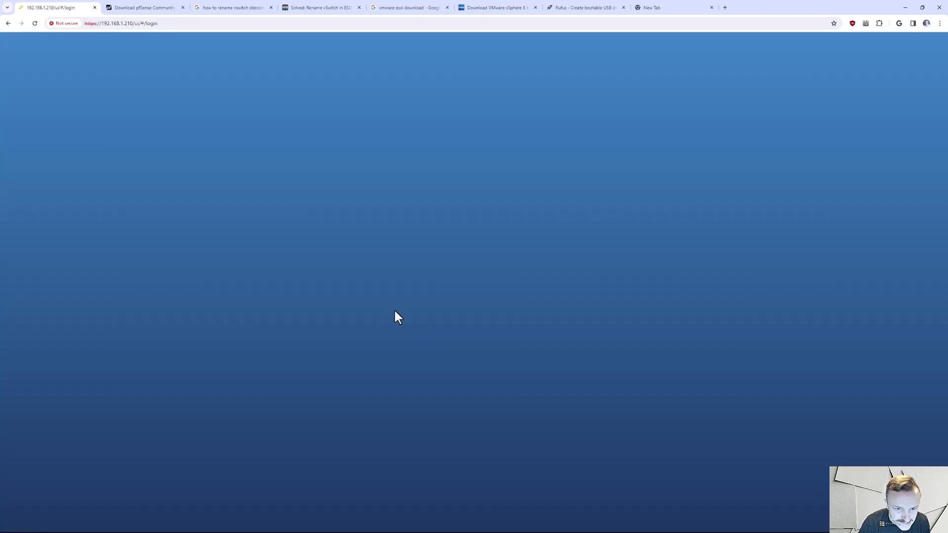
# Log in to the ESXi host as root with the account password and opt out of the VMware Customer Experience Improvement Program.
pyautogui.click(121, 159)
pyautogui.click(115, 173)
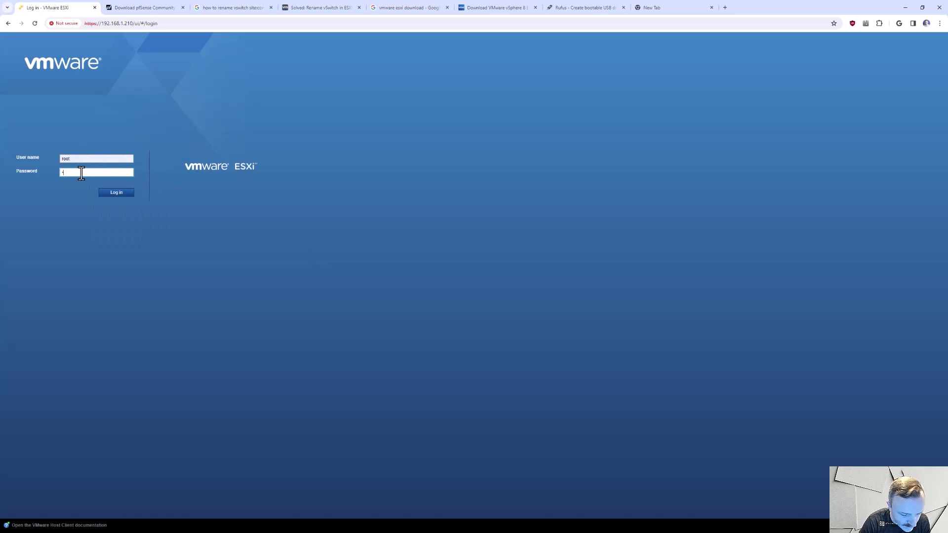
pyautogui.write('*****')
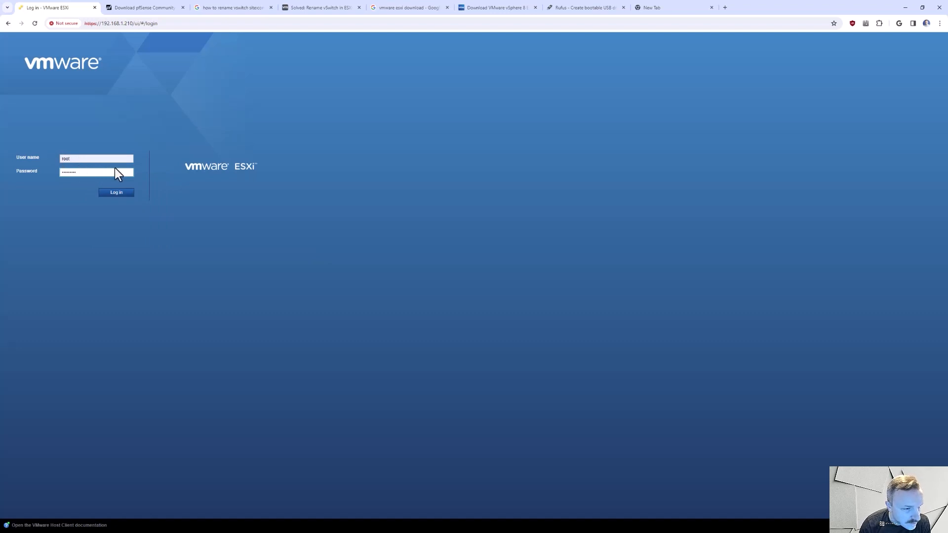
pyautogui.click(118, 194)
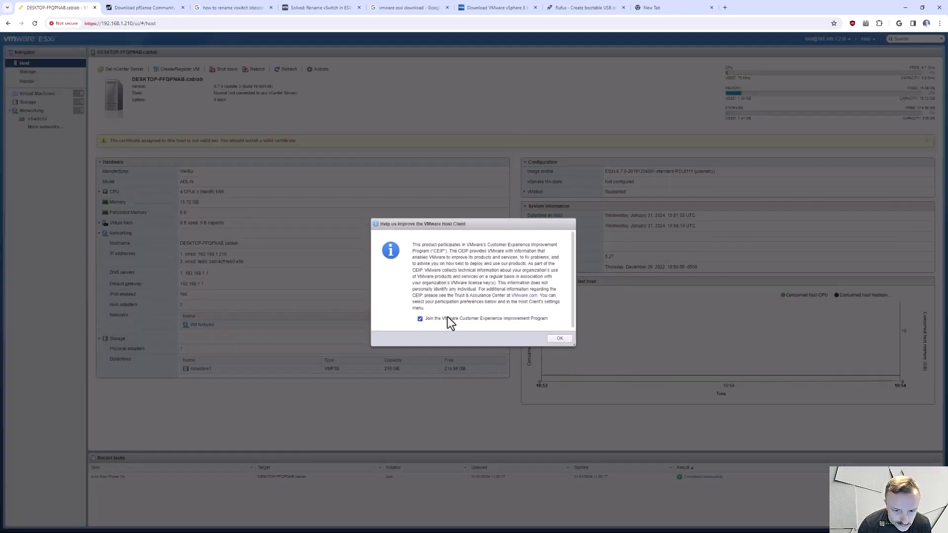
pyautogui.click(422, 319)
pyautogui.click(561, 339)
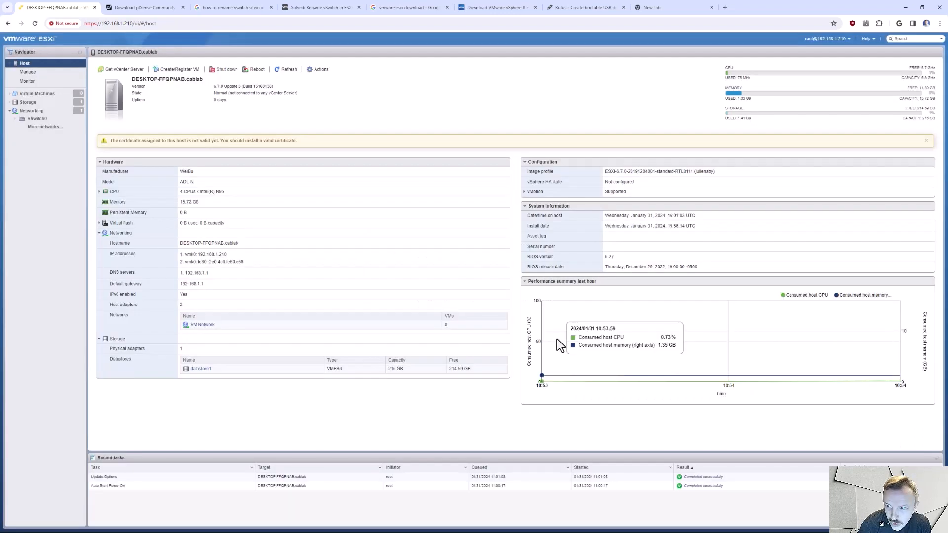
# Look over the host's virtual switches, datastores and virtual machines.
pyautogui.click(50, 121)
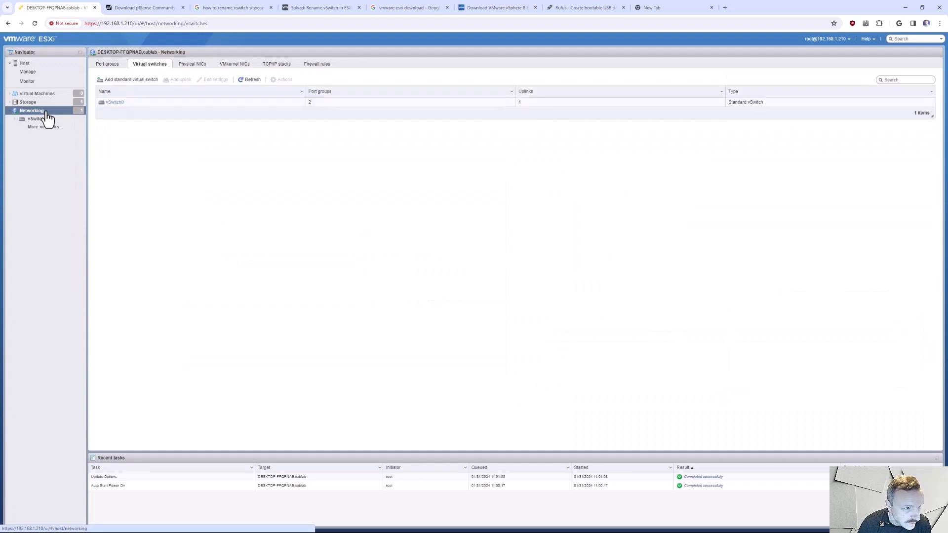
pyautogui.click(42, 104)
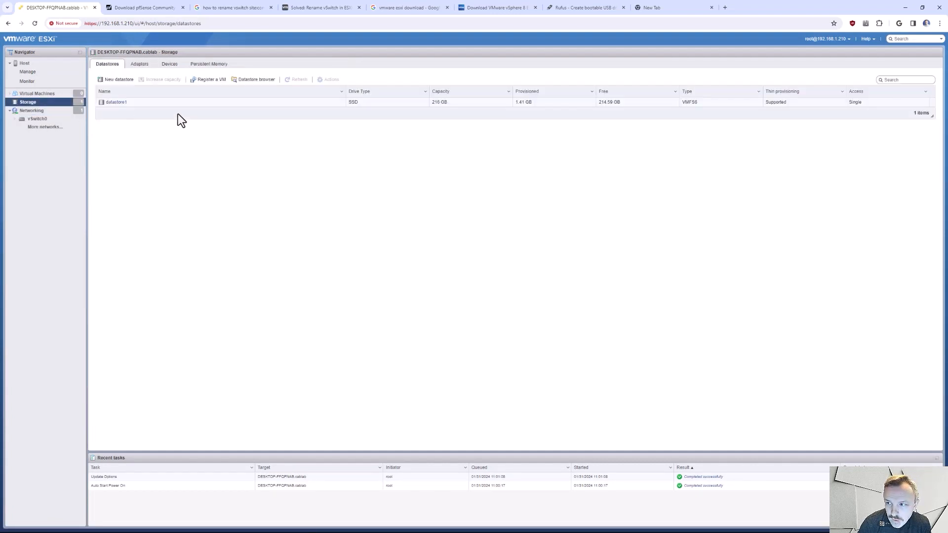
pyautogui.click(42, 94)
pyautogui.click(56, 111)
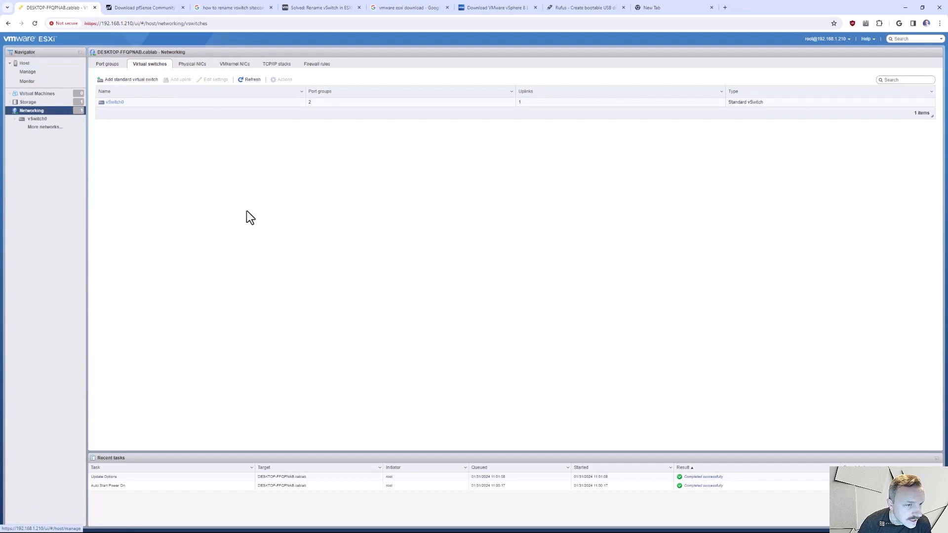
# Mount an NFS datastore named CABLABNAS, providing the NAS server address and share path.
pyautogui.click(29, 102)
pyautogui.click(119, 79)
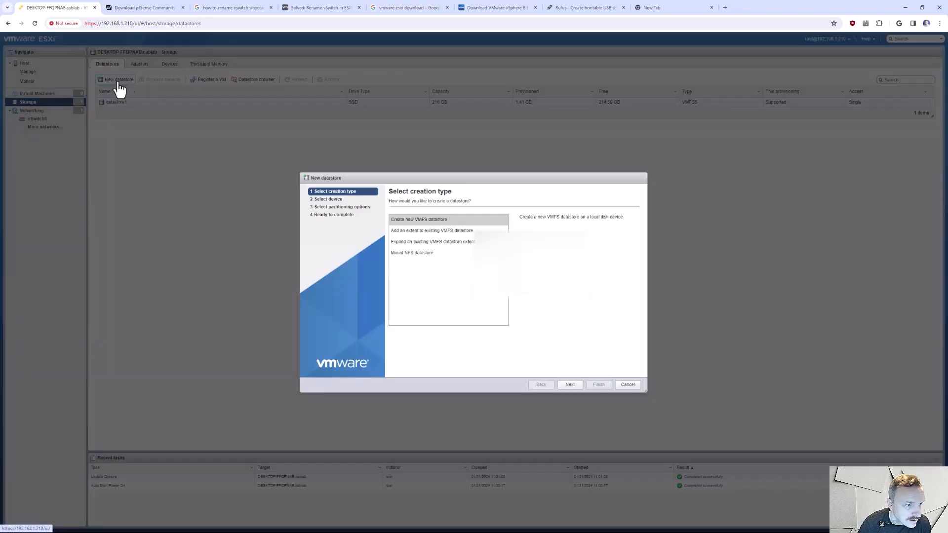
pyautogui.click(432, 253)
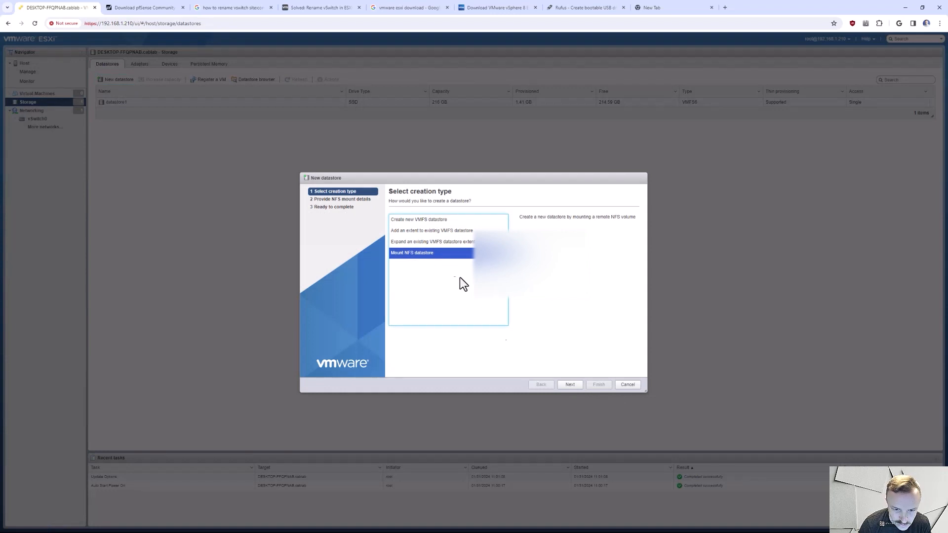
pyautogui.click(570, 385)
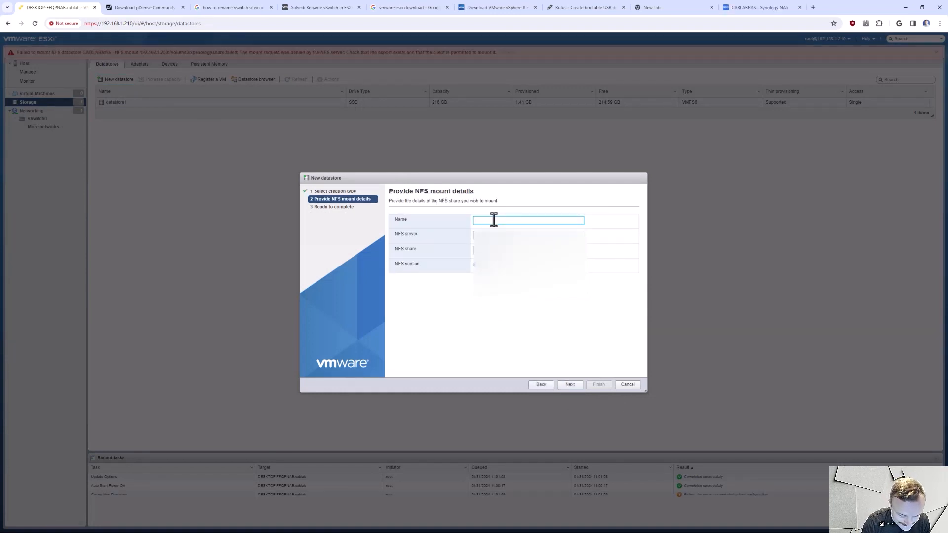
pyautogui.click(494, 221)
pyautogui.write('CABLABNAS')
pyautogui.press('Tab')
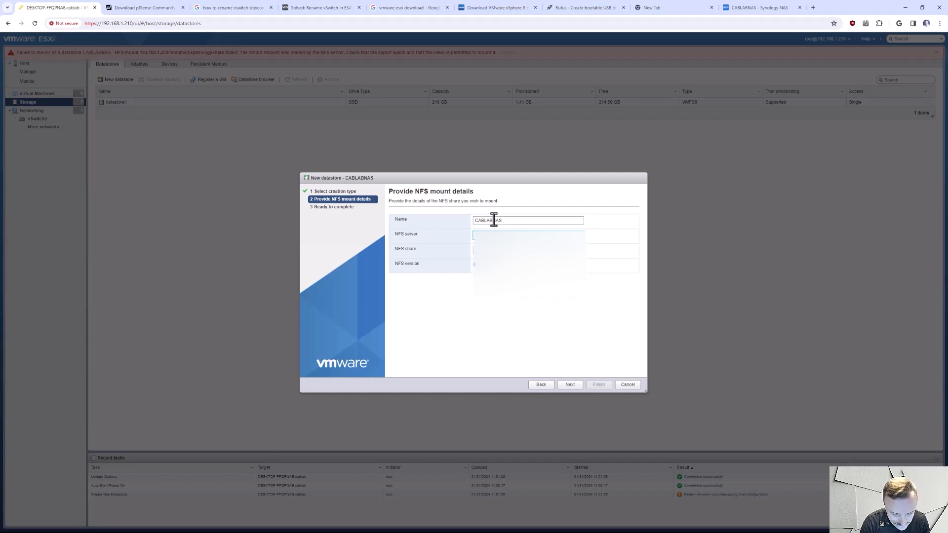
pyautogui.press('Tab')
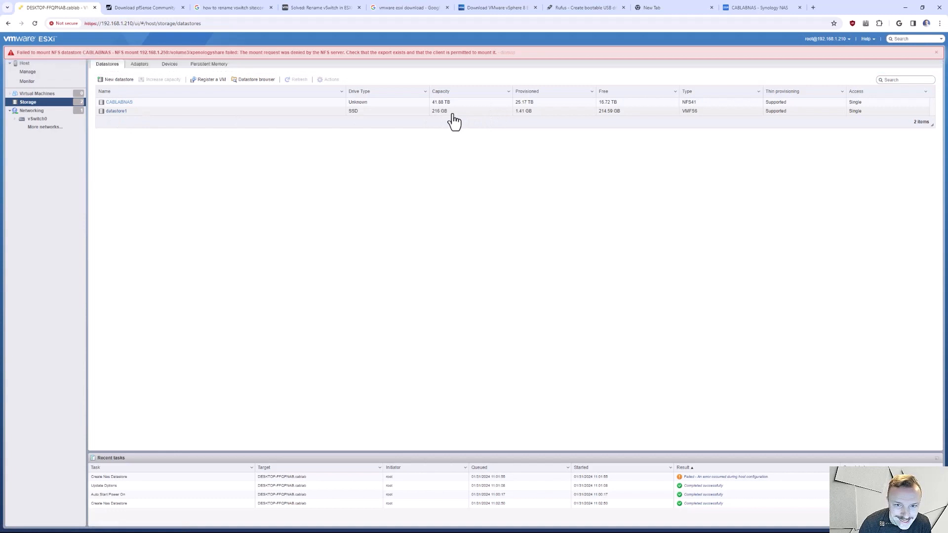
# Look over the details of datastore1 and the host's virtual switches.
pyautogui.click(113, 111)
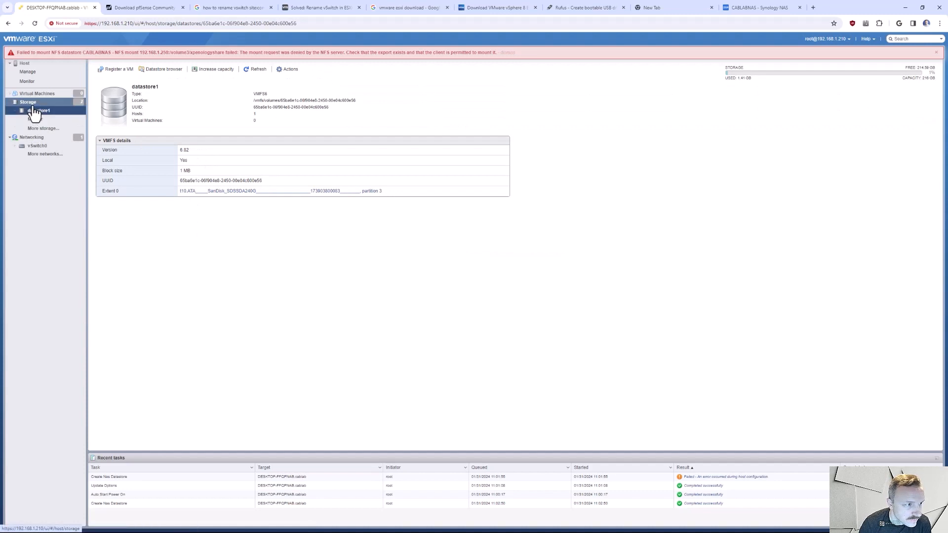
pyautogui.click(32, 137)
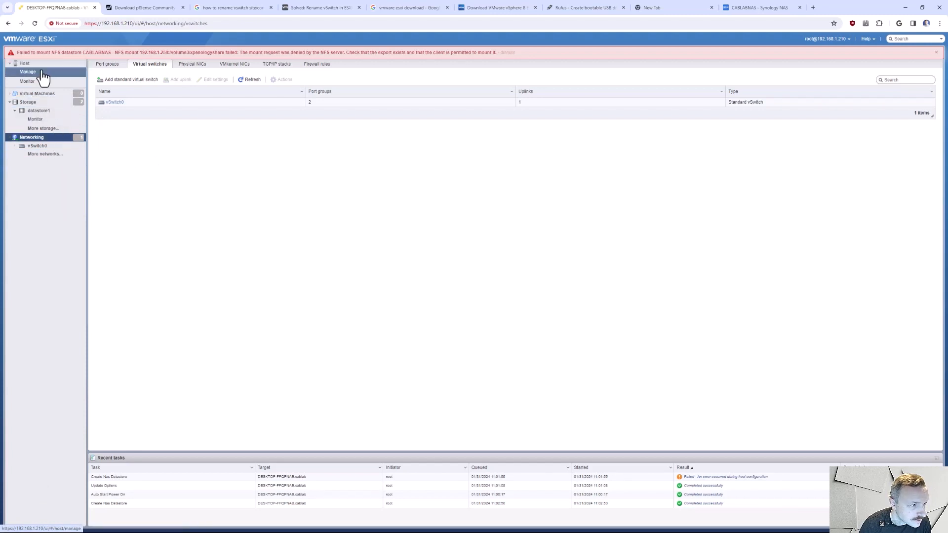
# Start creating a new virtual machine and name it WindowsServer.
pyautogui.click(37, 95)
pyautogui.click(106, 70)
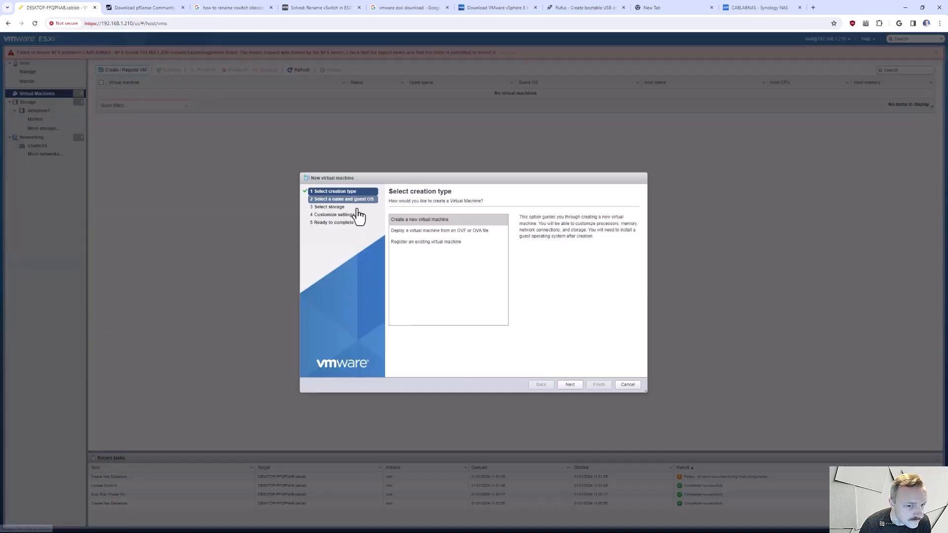
pyautogui.click(573, 388)
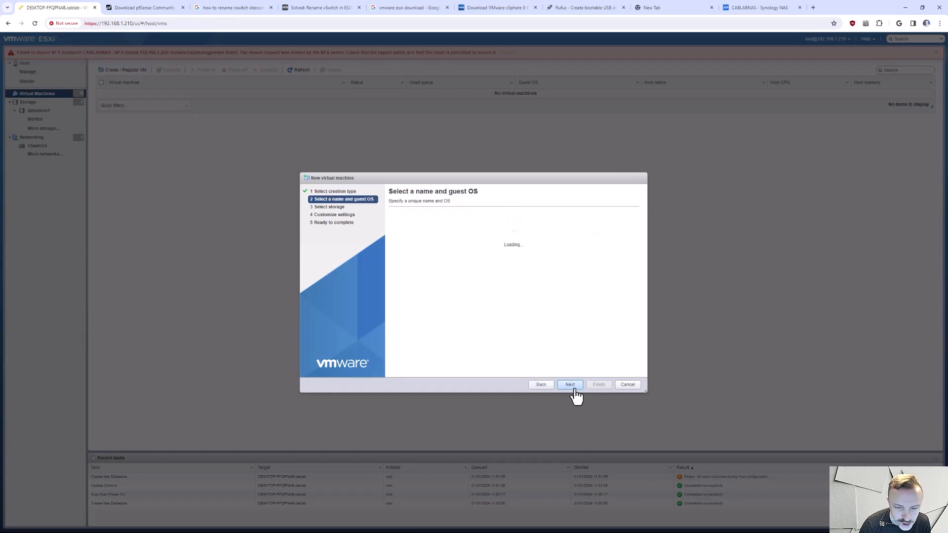
pyautogui.click(425, 229)
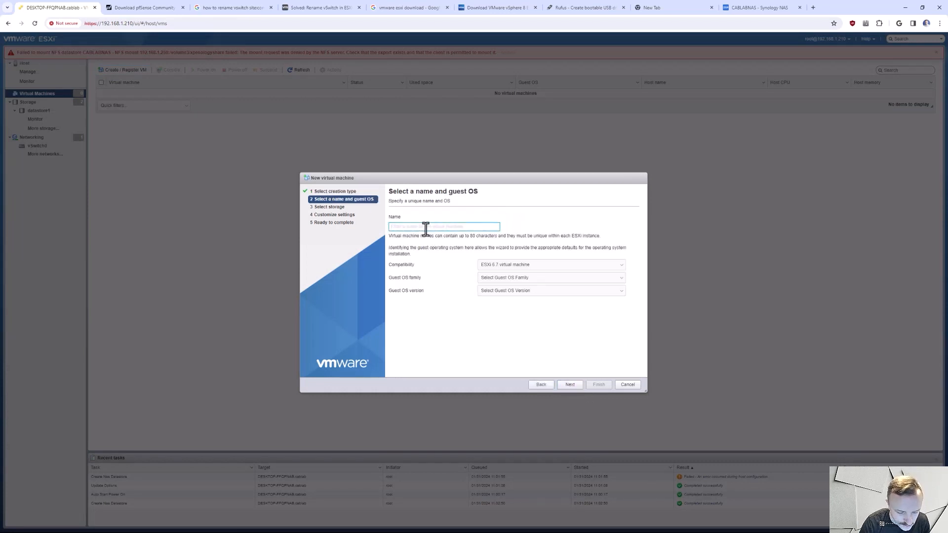
pyautogui.write('Window')
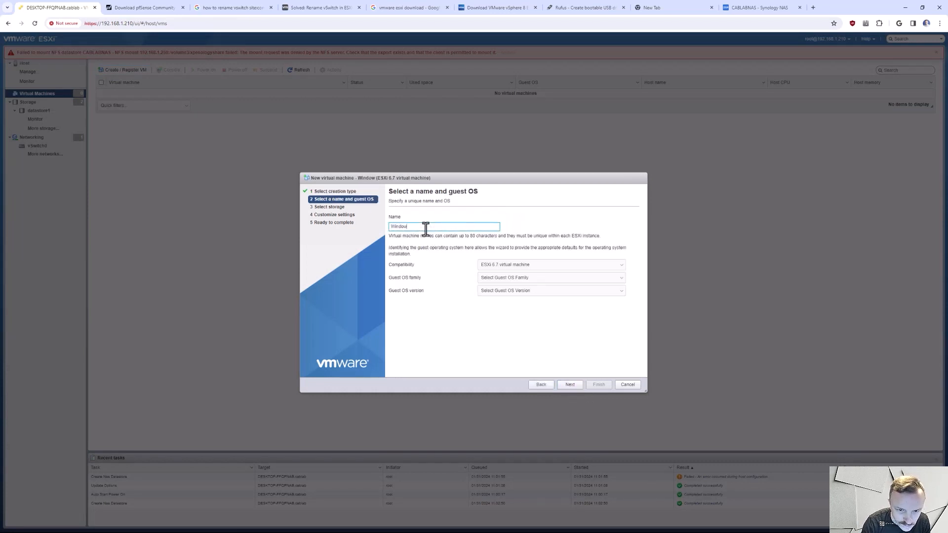
pyautogui.write('s 20')
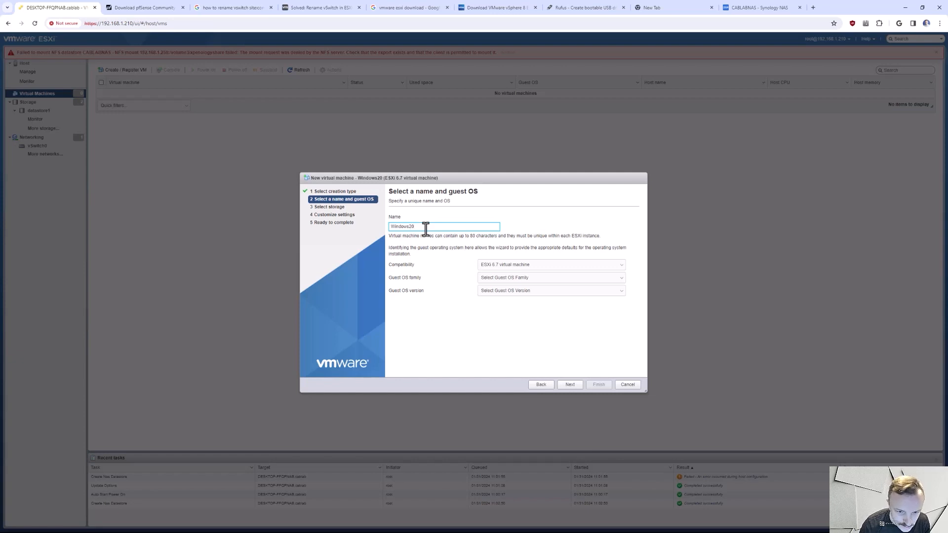
pyautogui.press('BackSpace')
pyautogui.press('BackSpace')
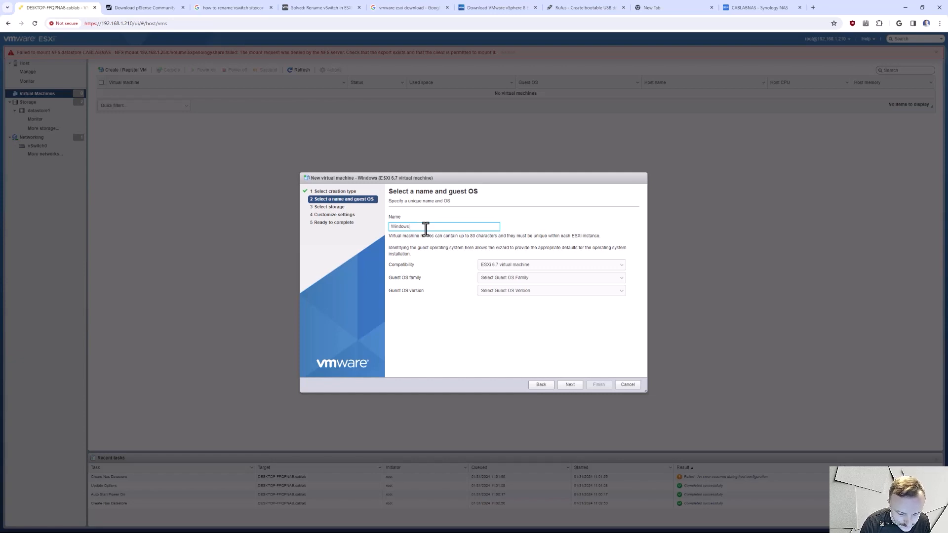
pyautogui.write('10')
pyautogui.press('BackSpace')
pyautogui.press('BackSpace')
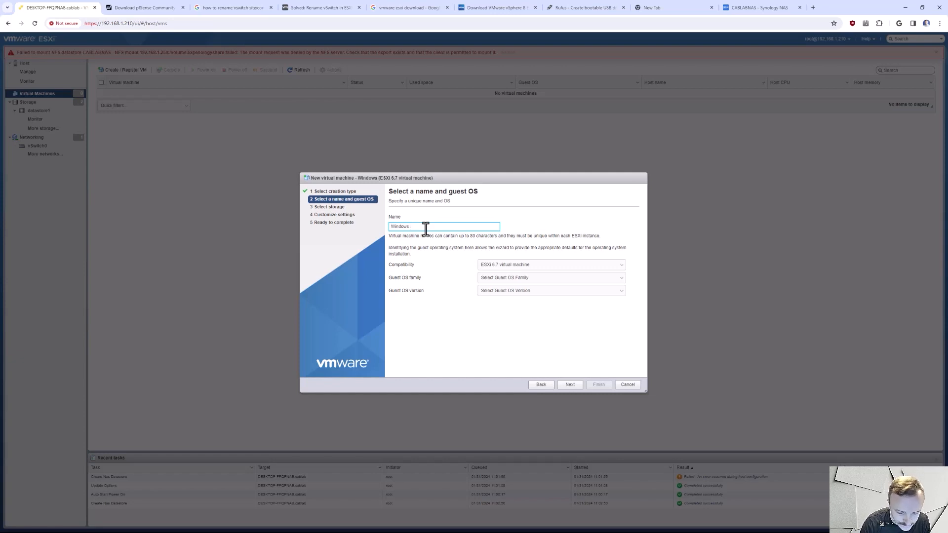
pyautogui.write('Server')
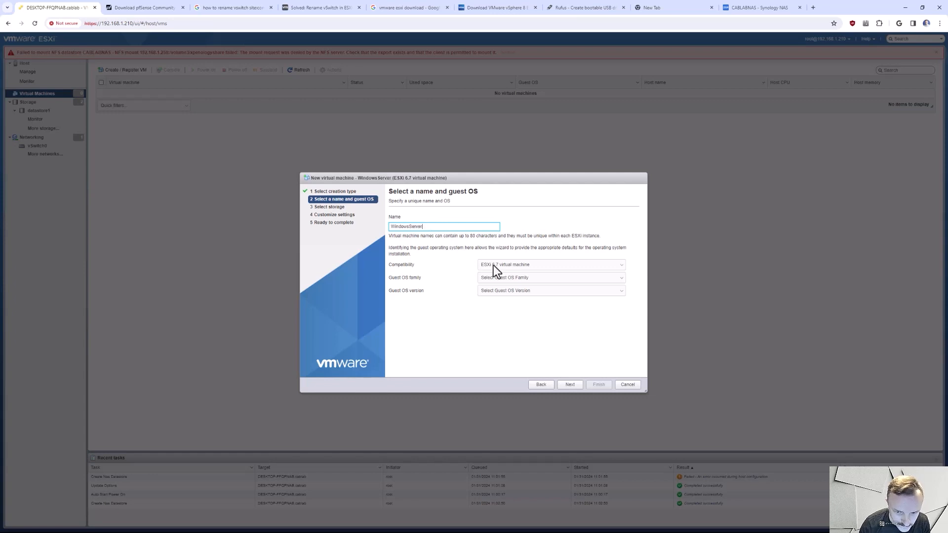
# Set the guest OS to Windows, version Microsoft Windows 10 (64-bit), and select datastore1 as the virtual machine's storage.
pyautogui.click(525, 269)
pyautogui.click(525, 283)
pyautogui.click(526, 280)
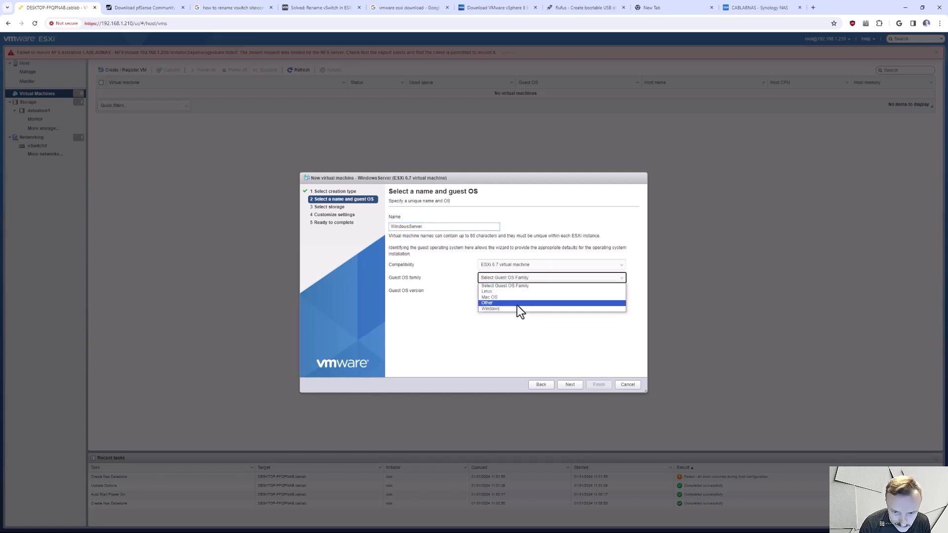
pyautogui.click(514, 308)
pyautogui.click(509, 291)
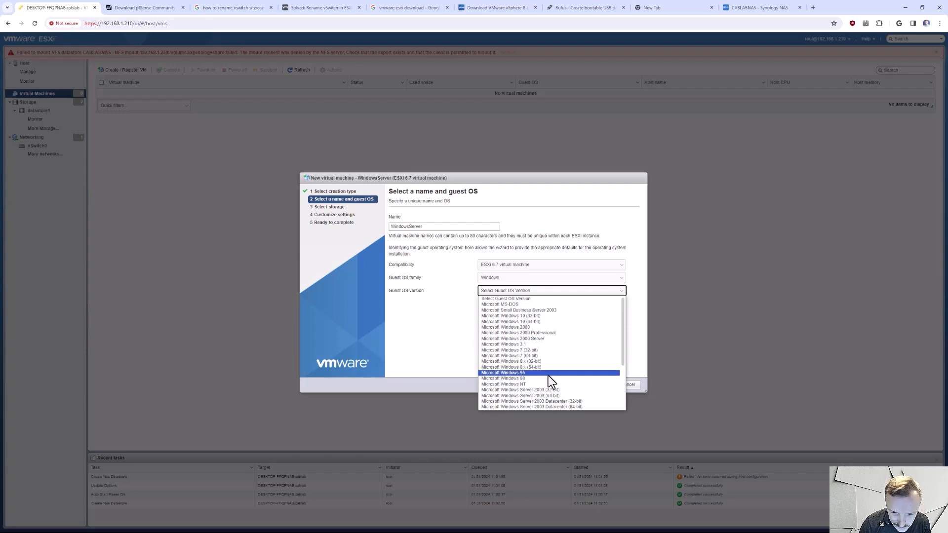
pyautogui.scroll(-3, 548, 376)
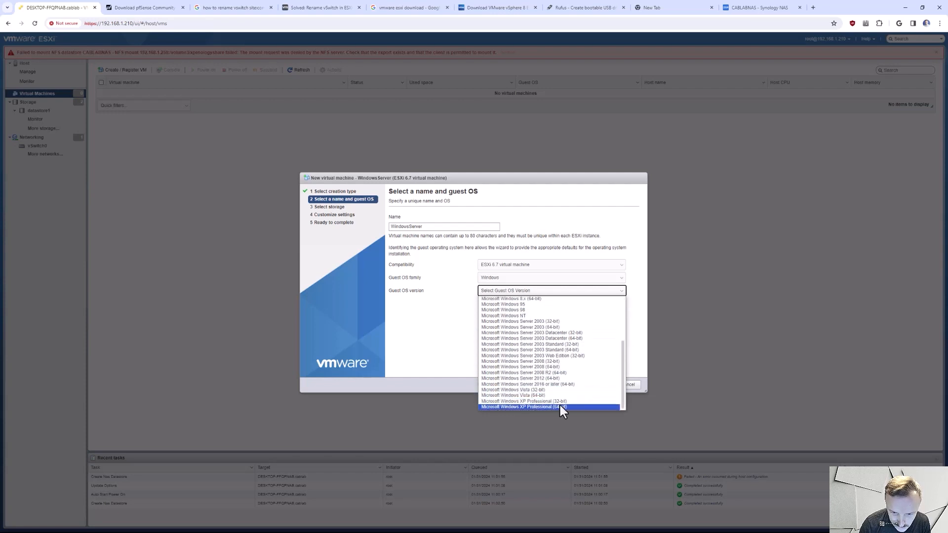
pyautogui.scroll(5, 558, 398)
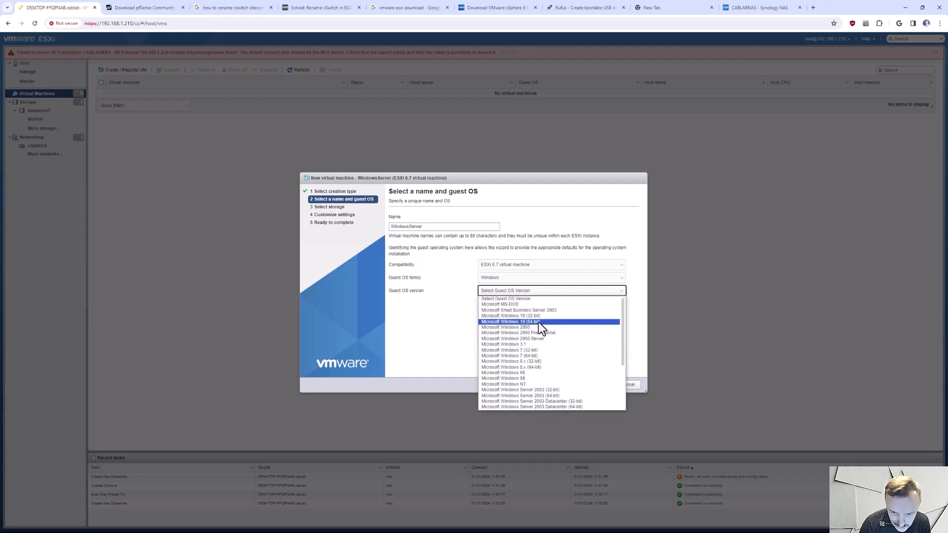
pyautogui.click(538, 322)
pyautogui.click(573, 386)
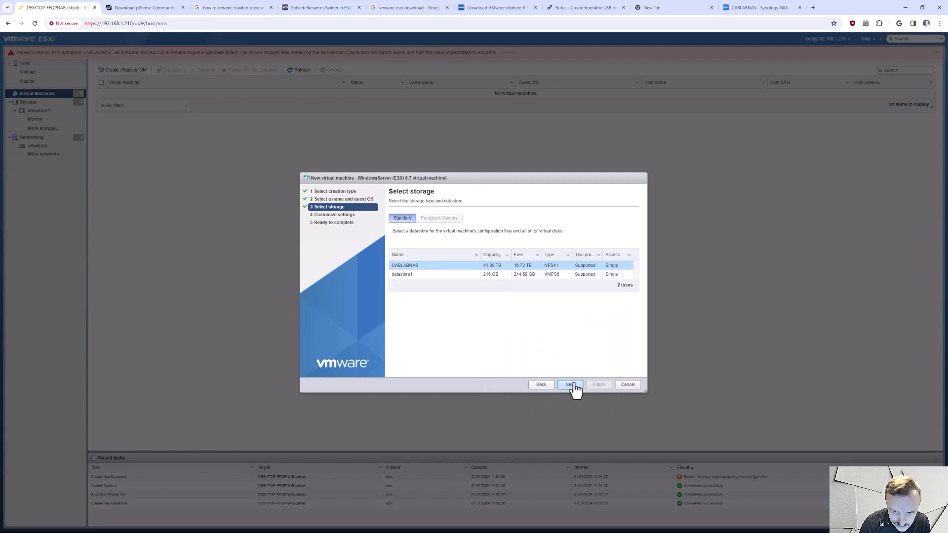
pyautogui.click(430, 275)
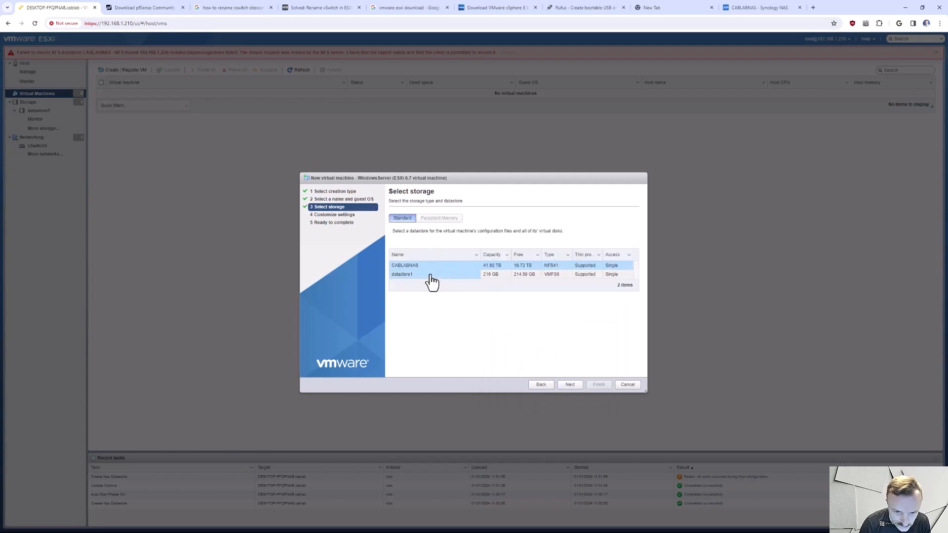
pyautogui.click(573, 385)
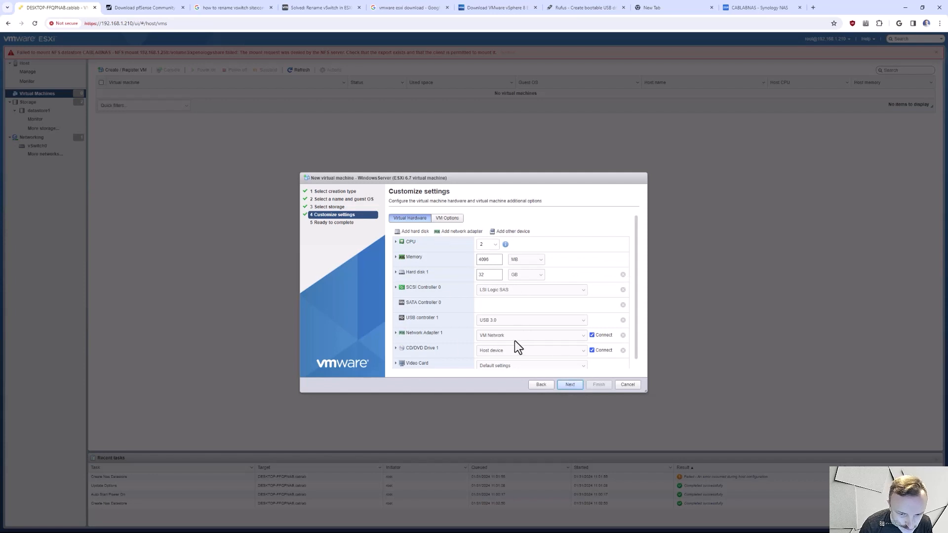
# Set the size of the virtual machine's Hard disk 1 to 50 GB.
pyautogui.scroll(-1, 514, 342)
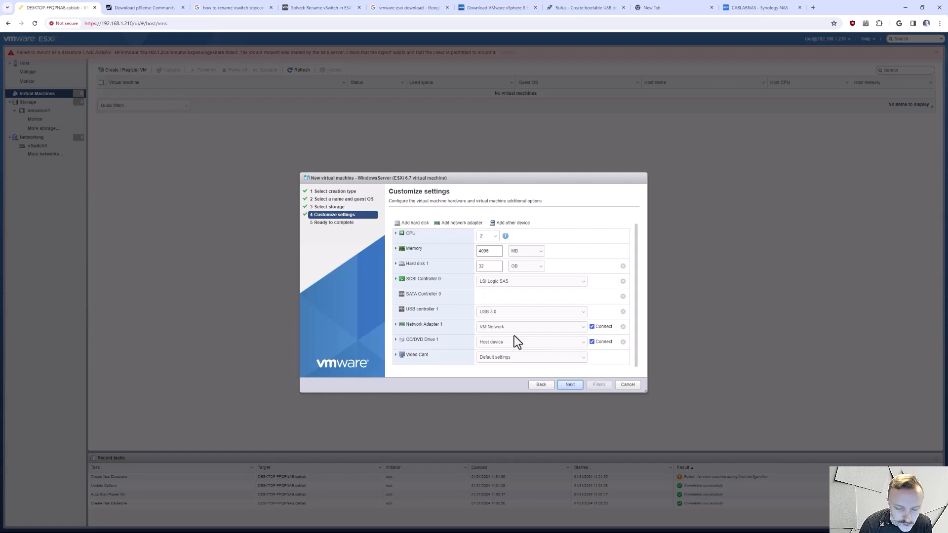
pyautogui.doubleClick(488, 266)
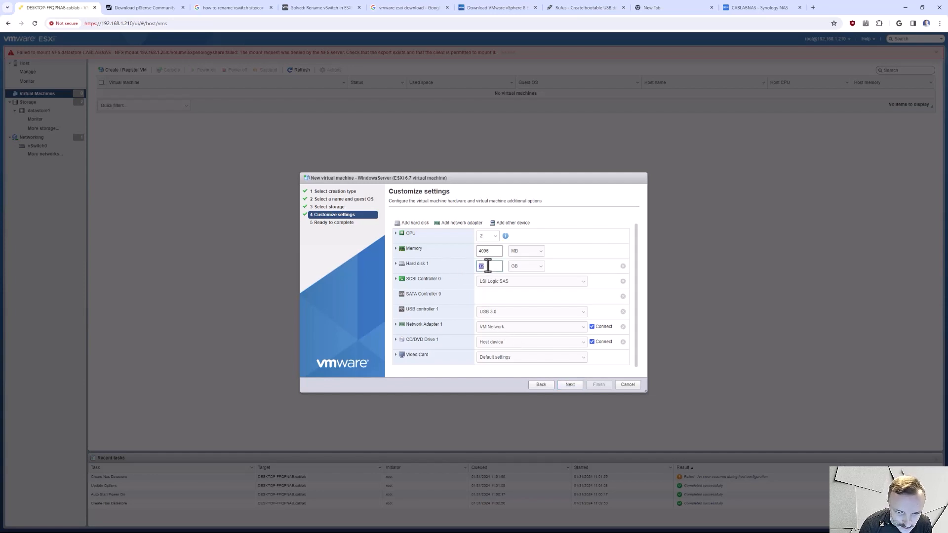
pyautogui.write('100')
pyautogui.doubleClick(488, 266)
pyautogui.write('50')
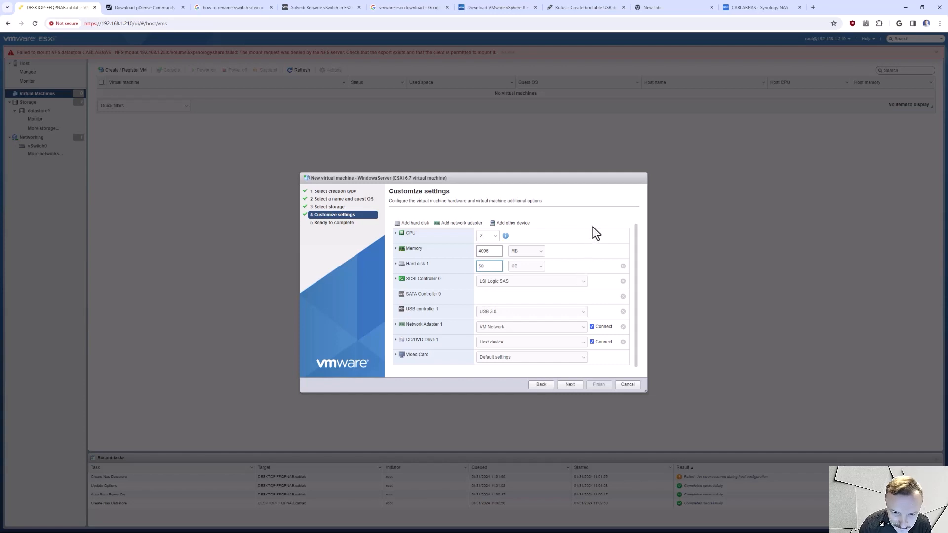
# Set the virtual machine's memory to 8 GB.
pyautogui.click(526, 251)
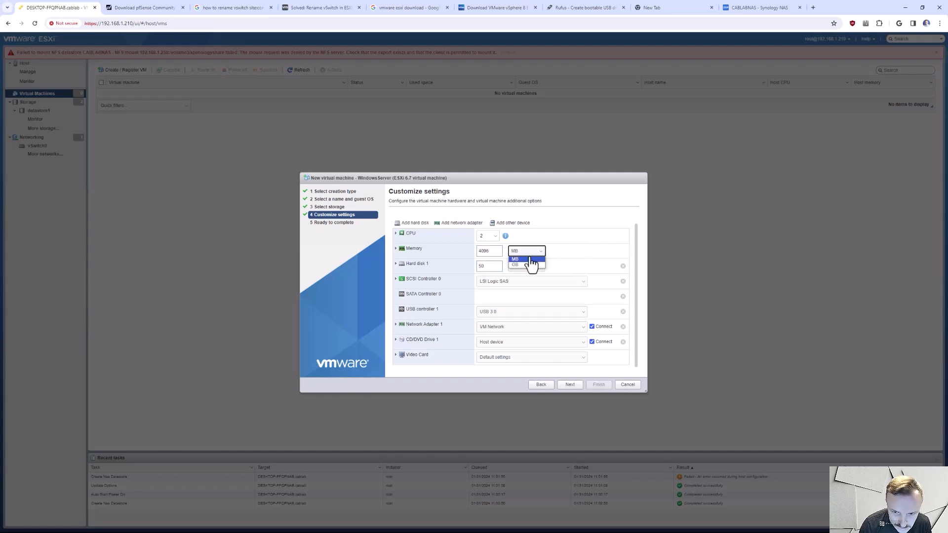
pyautogui.click(525, 265)
pyautogui.doubleClick(494, 260)
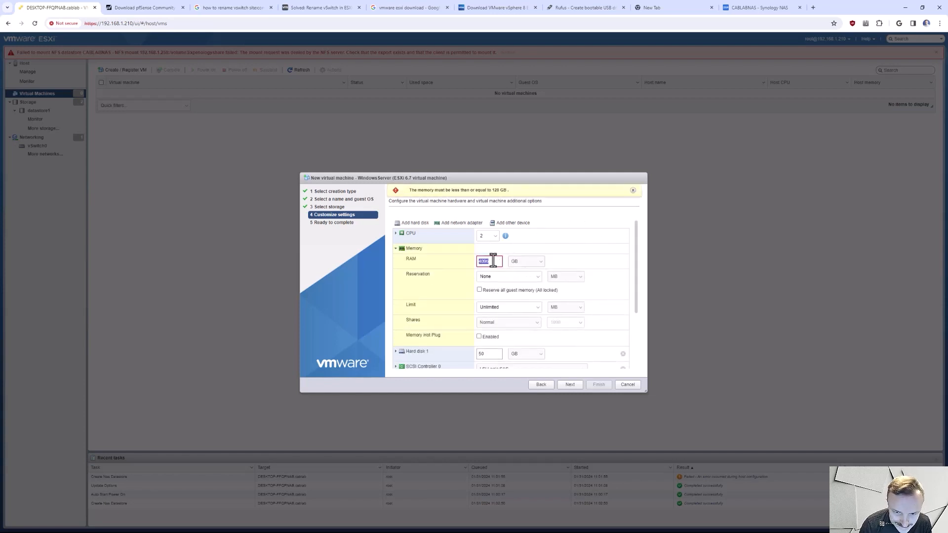
pyautogui.write('8')
pyautogui.click(563, 213)
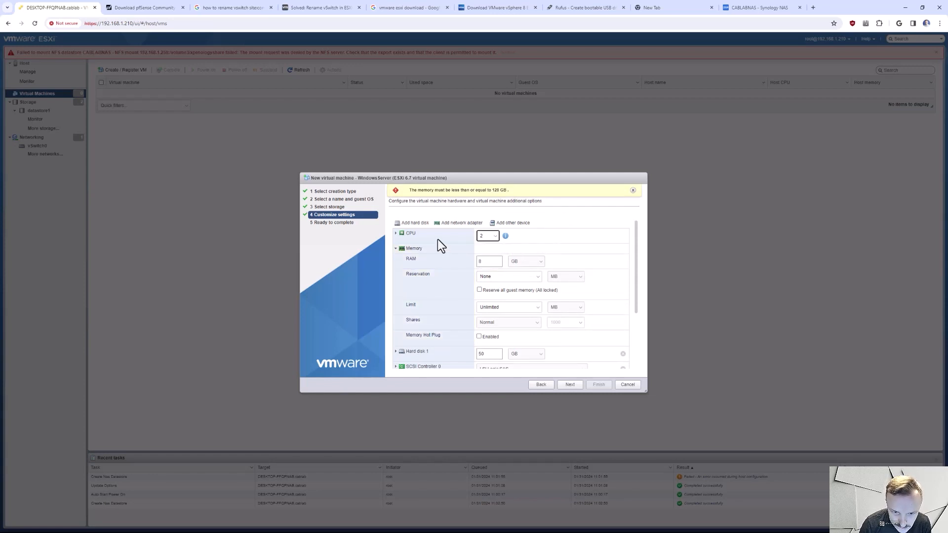
# Set CD/DVD Drive 1 to a datastore ISO file and select the ubuntu-22.04-live image from the CABLABNAS datastore.
pyautogui.scroll(-2, 553, 296)
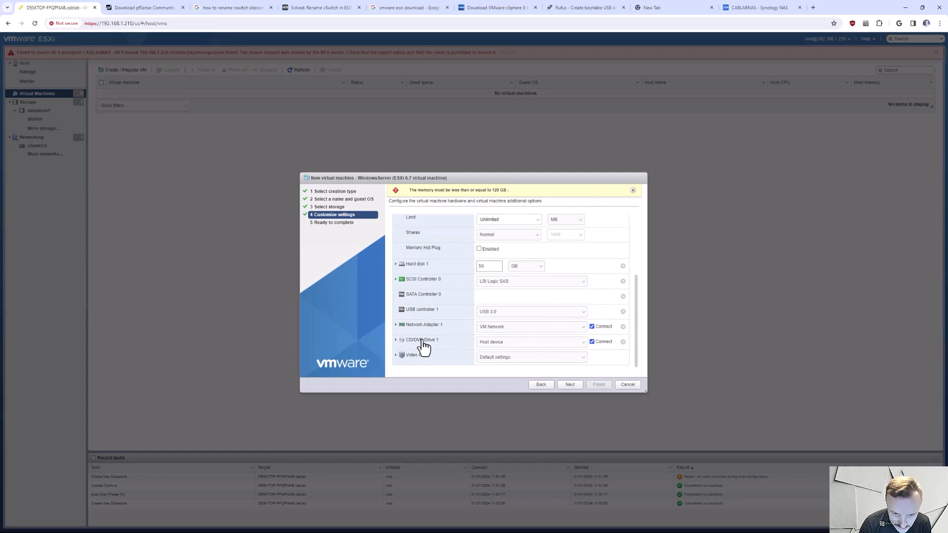
pyautogui.click(536, 344)
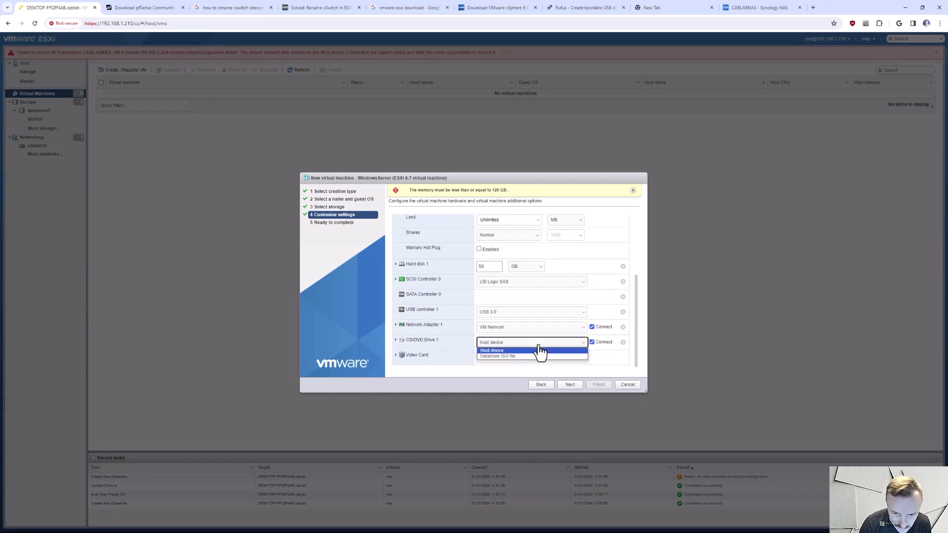
pyautogui.click(517, 357)
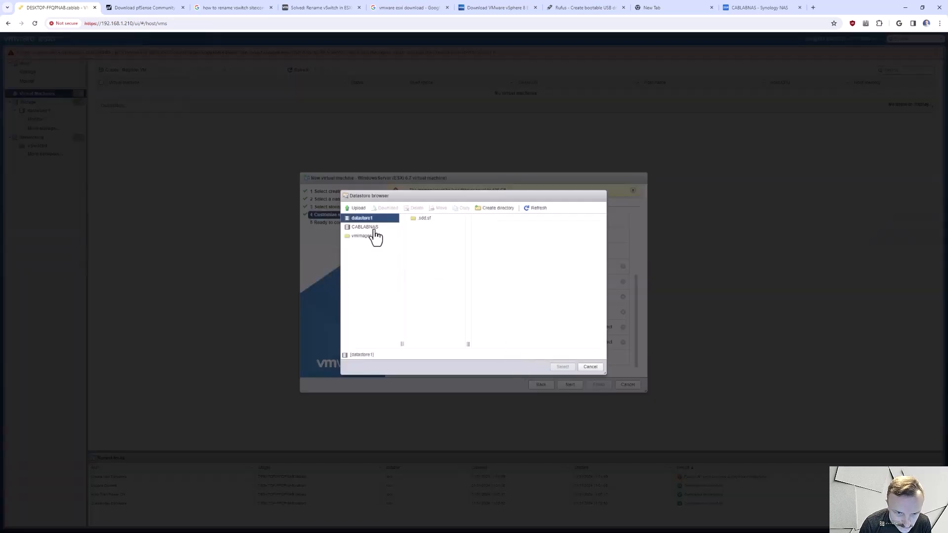
pyautogui.click(366, 227)
pyautogui.click(423, 253)
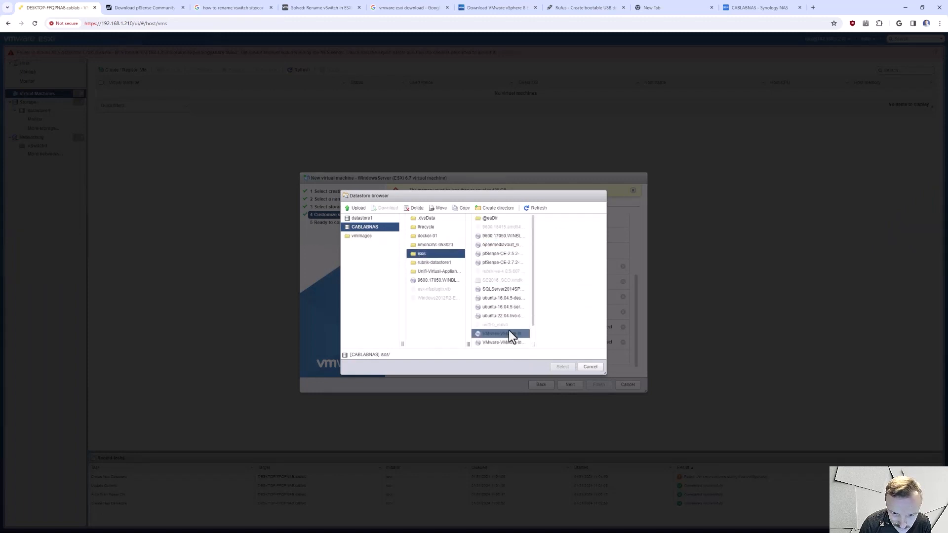
pyautogui.scroll(-2, 514, 324)
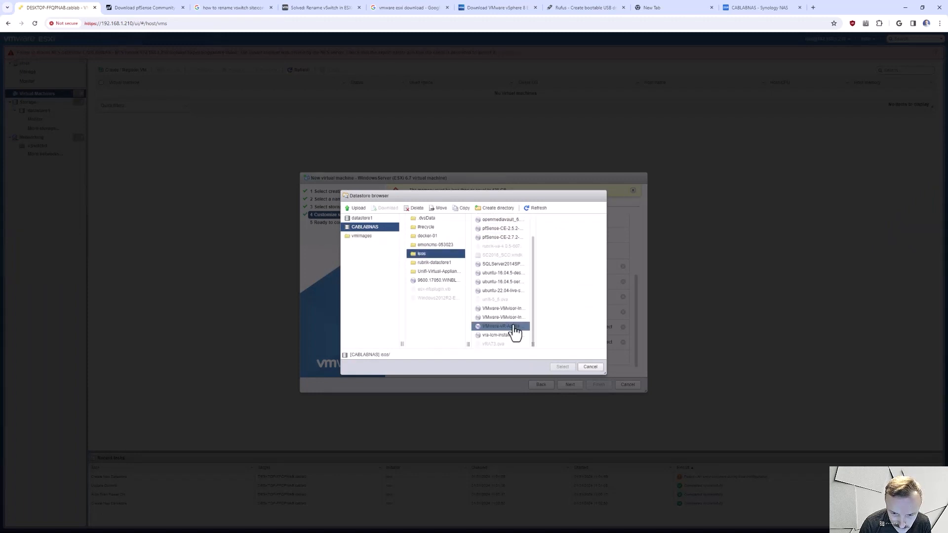
pyautogui.scroll(3, 506, 317)
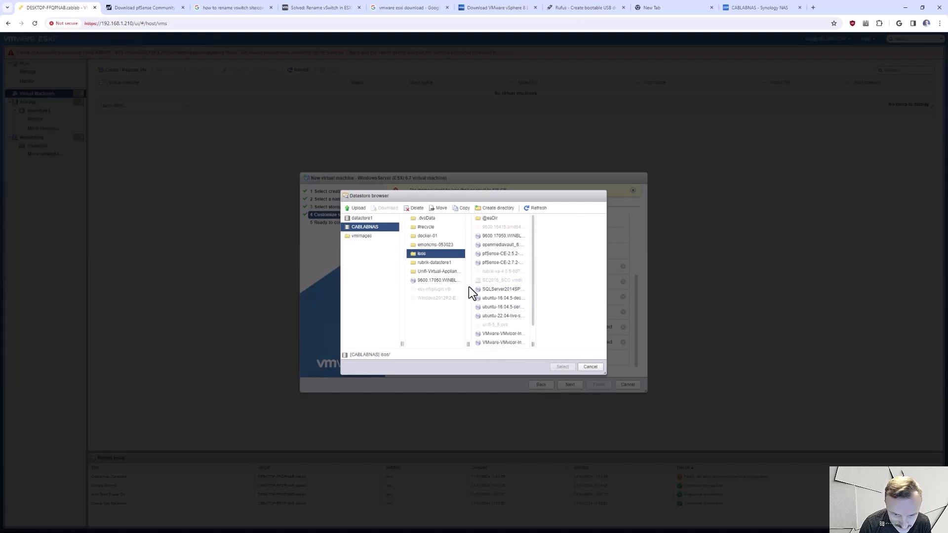
pyautogui.click(502, 317)
pyautogui.click(564, 368)
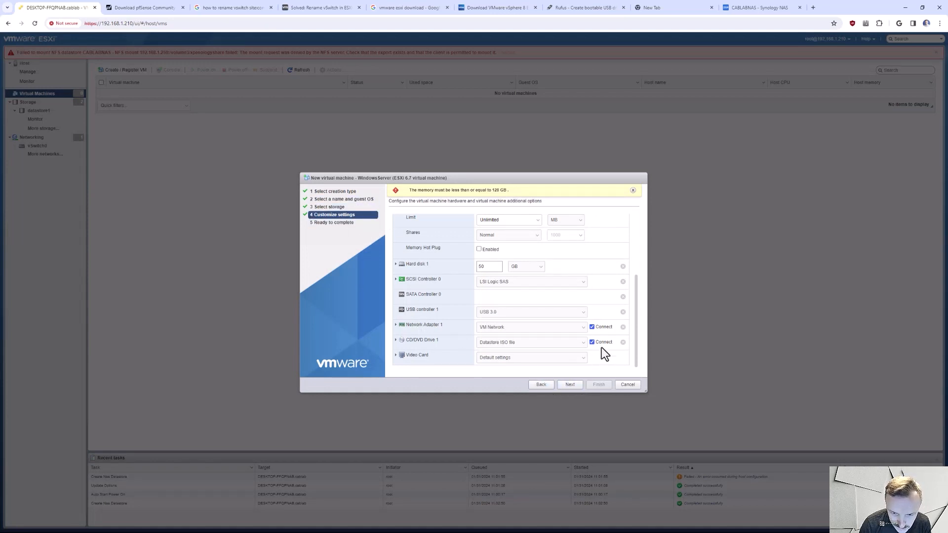
# Review the WindowsServer virtual machine's configuration summary and finish creating the machine.
pyautogui.click(571, 386)
pyautogui.scroll(-3, 558, 351)
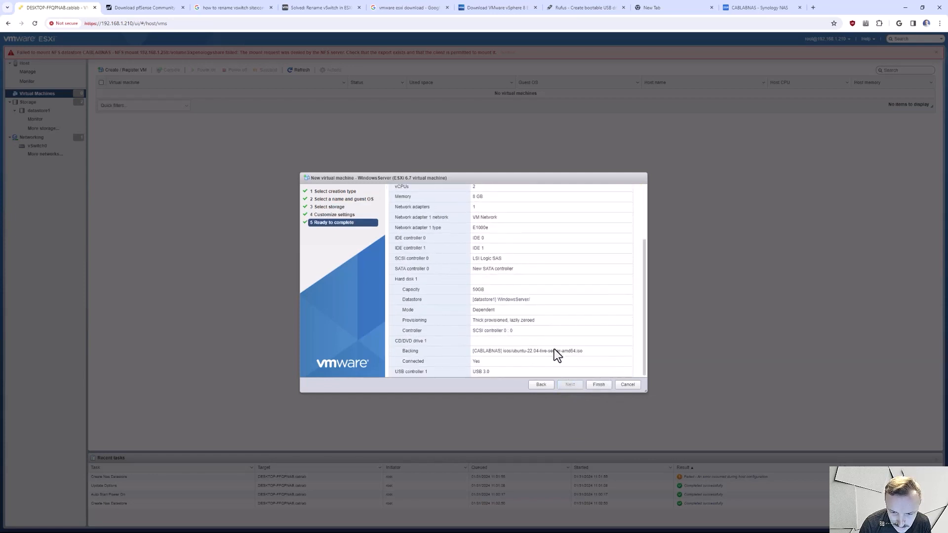
pyautogui.click(550, 388)
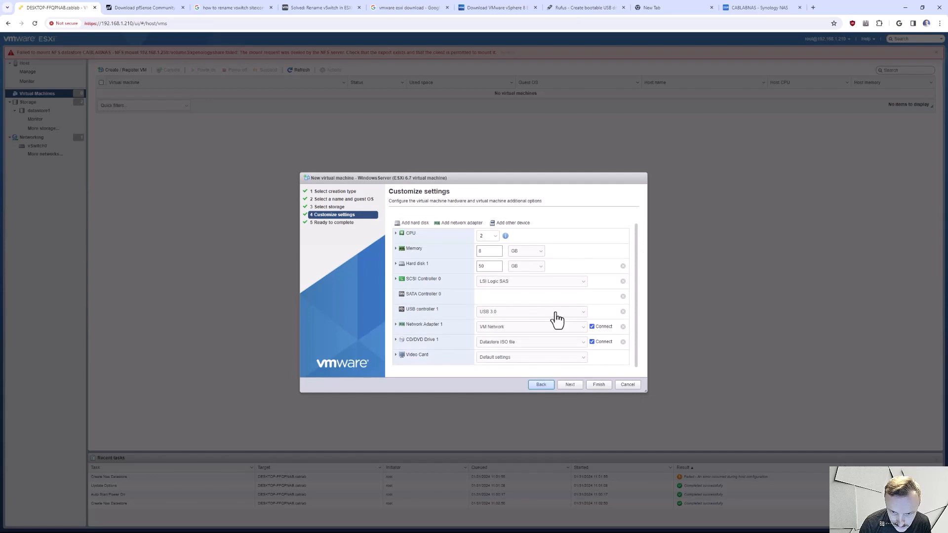
pyautogui.click(570, 385)
pyautogui.scroll(-3, 550, 324)
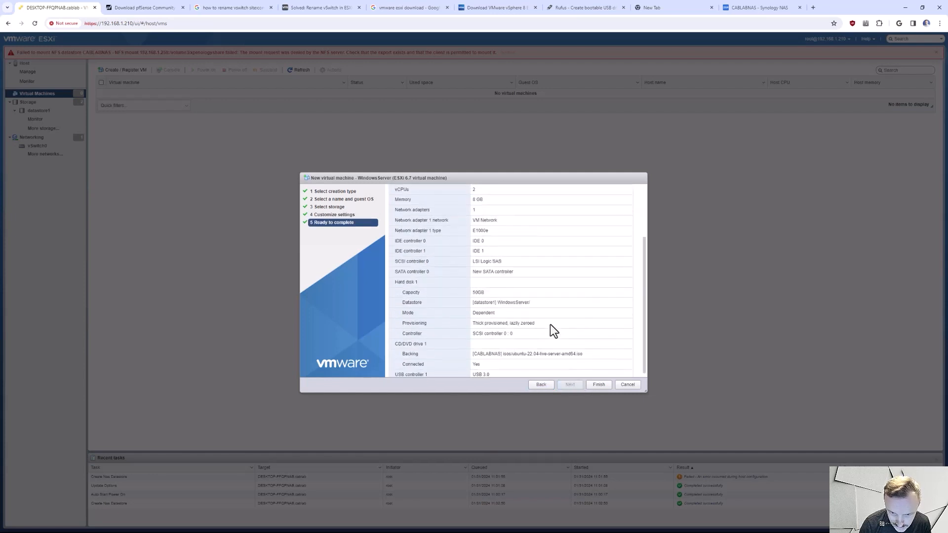
pyautogui.scroll(3, 550, 331)
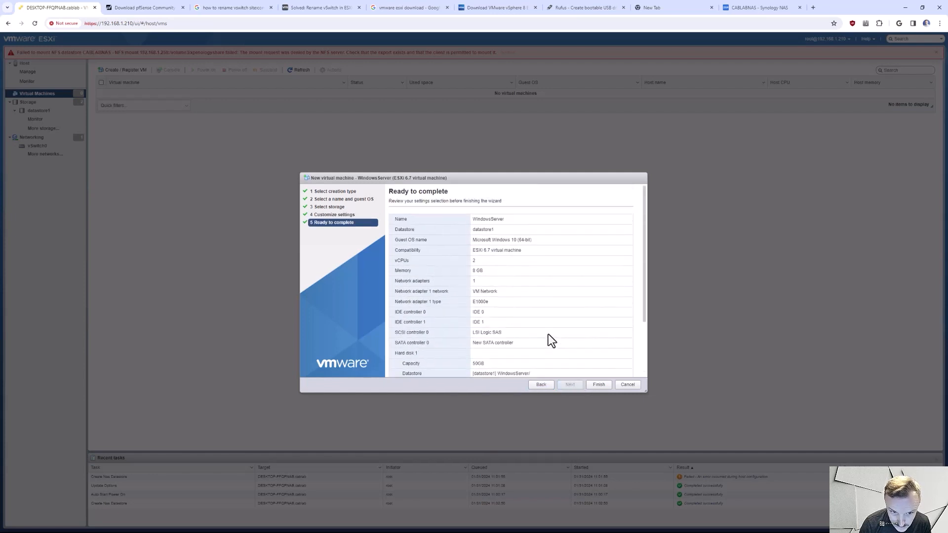
pyautogui.scroll(-2, 537, 336)
pyautogui.scroll(2, 531, 340)
pyautogui.scroll(-3, 526, 333)
pyautogui.scroll(3, 526, 328)
pyautogui.click(599, 385)
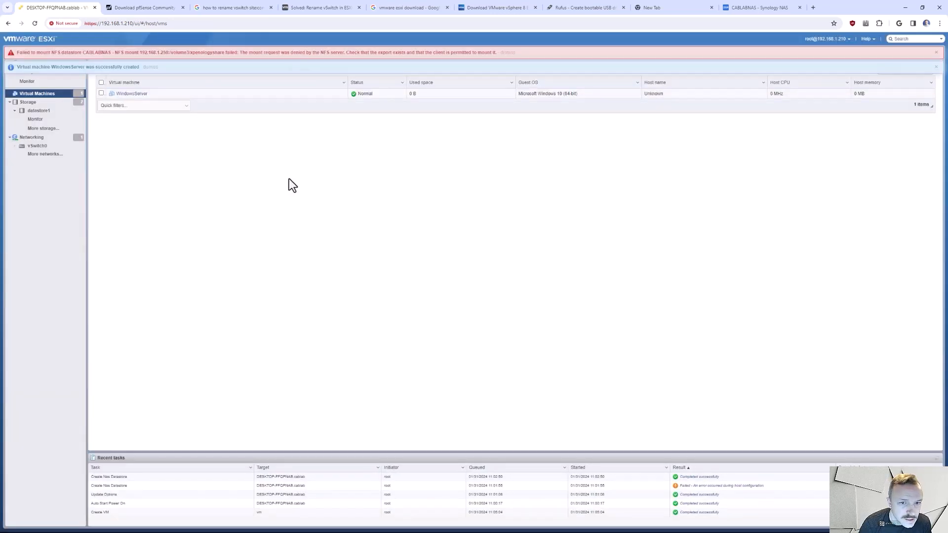
# Edit the WindowsServer virtual machine's general options to set the guest OS to Linux.
pyautogui.rightClick(121, 95)
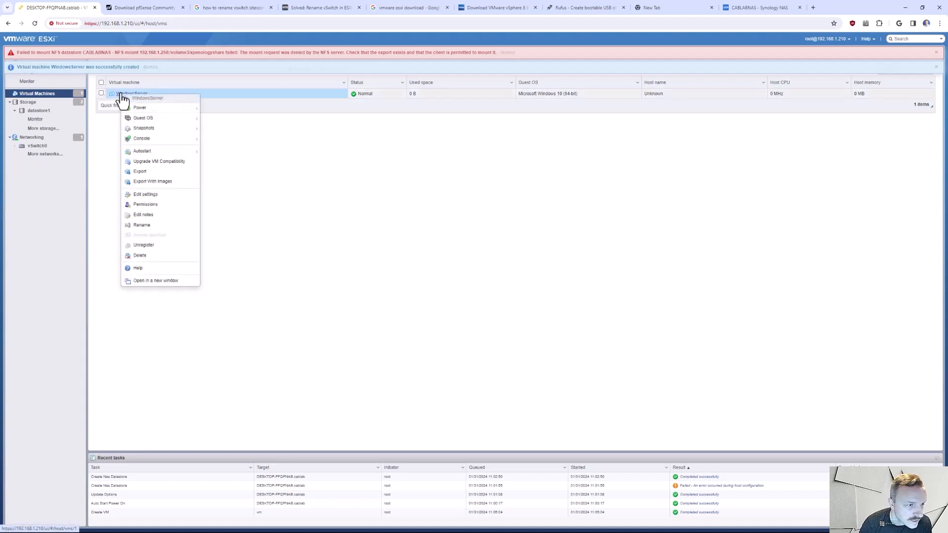
pyautogui.click(168, 195)
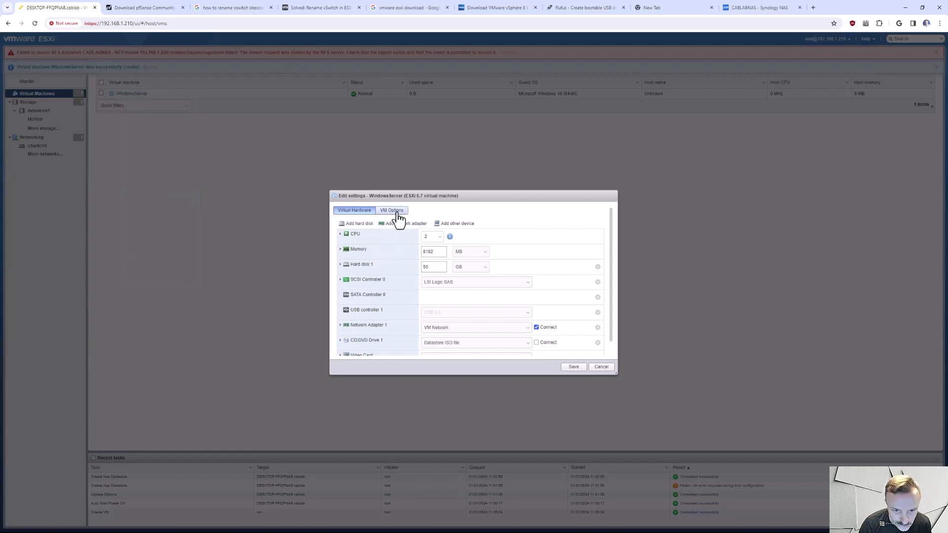
pyautogui.click(393, 211)
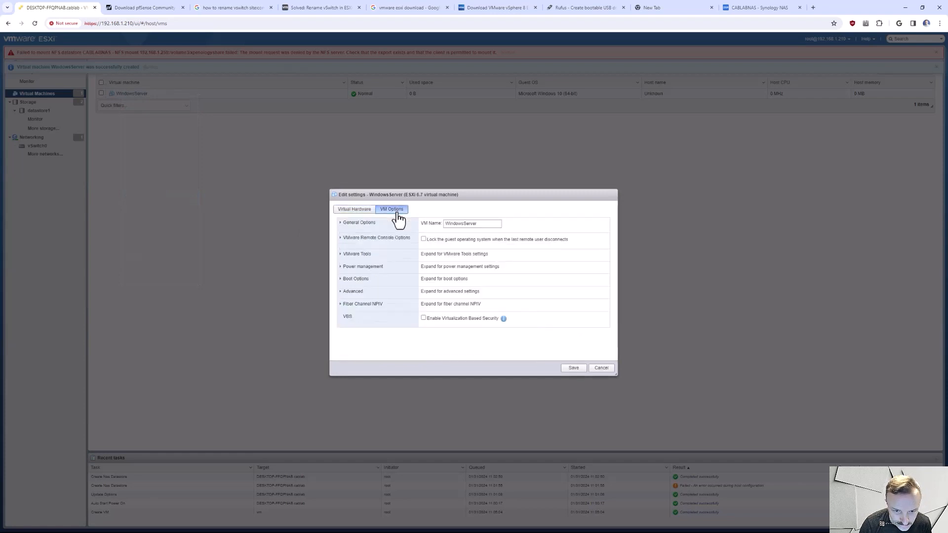
pyautogui.click(362, 295)
pyautogui.scroll(-5, 362, 295)
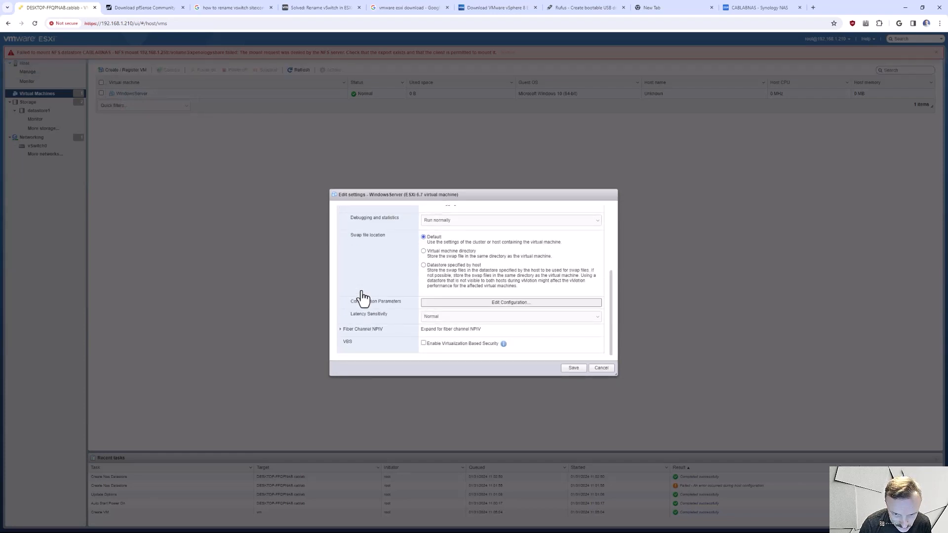
pyautogui.scroll(5, 360, 296)
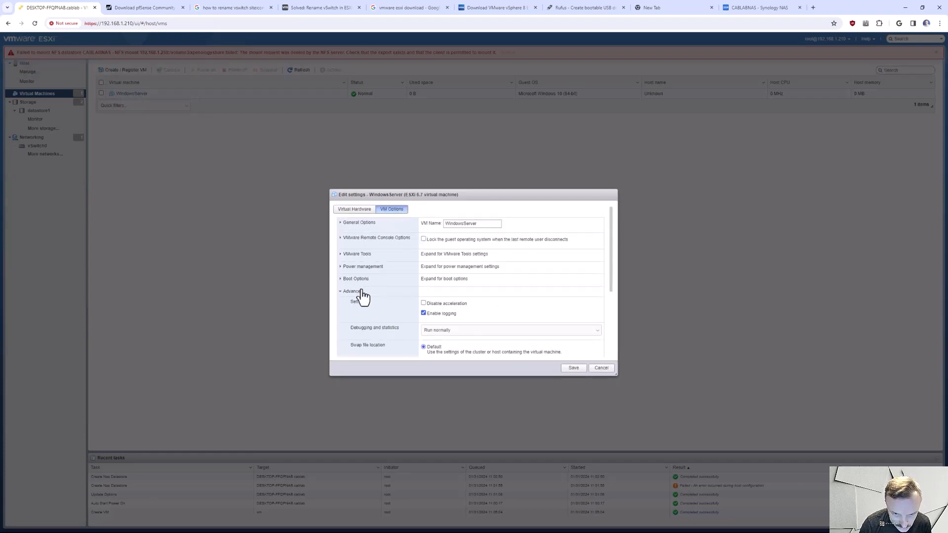
pyautogui.click(361, 223)
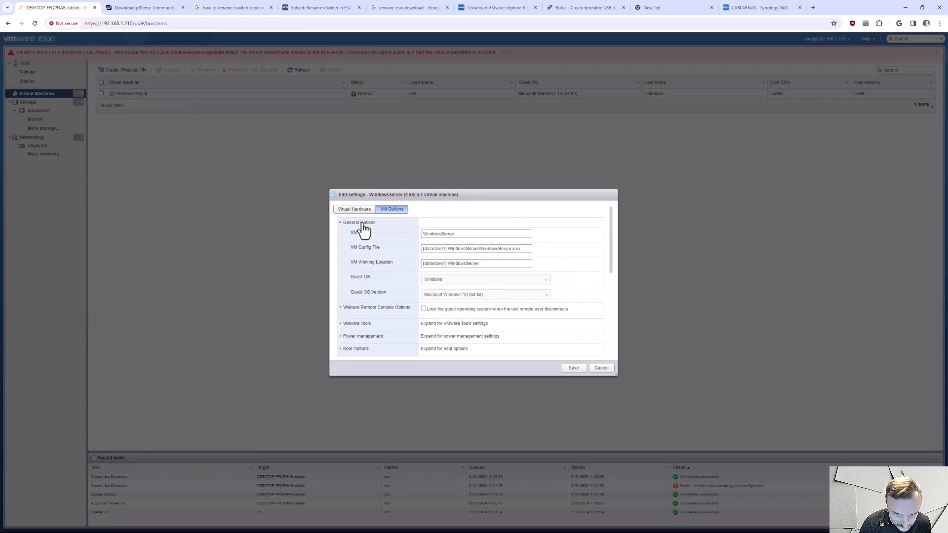
pyautogui.click(456, 279)
pyautogui.click(455, 293)
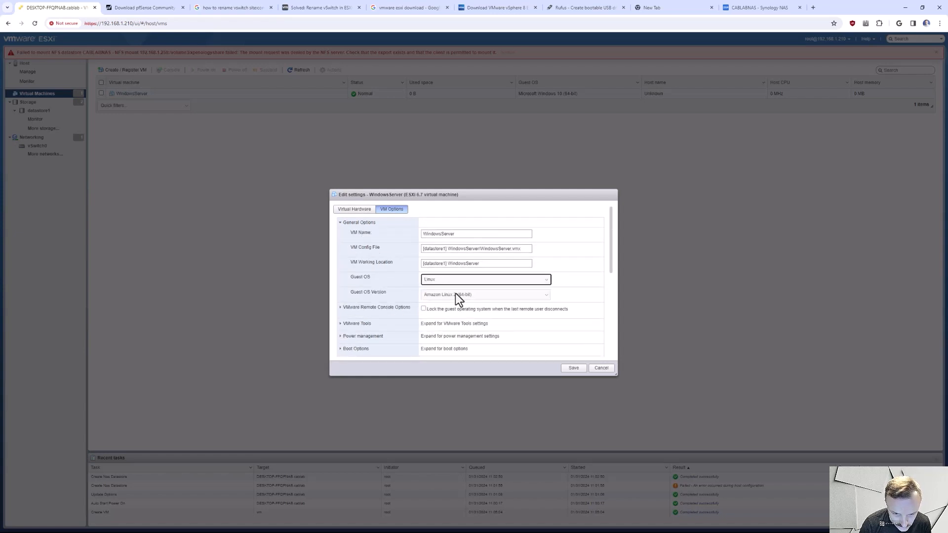
# Set the guest OS version to Ubuntu Linux (64-bit) and save the virtual machine's settings.
pyautogui.click(456, 295)
pyautogui.scroll(-15, 479, 319)
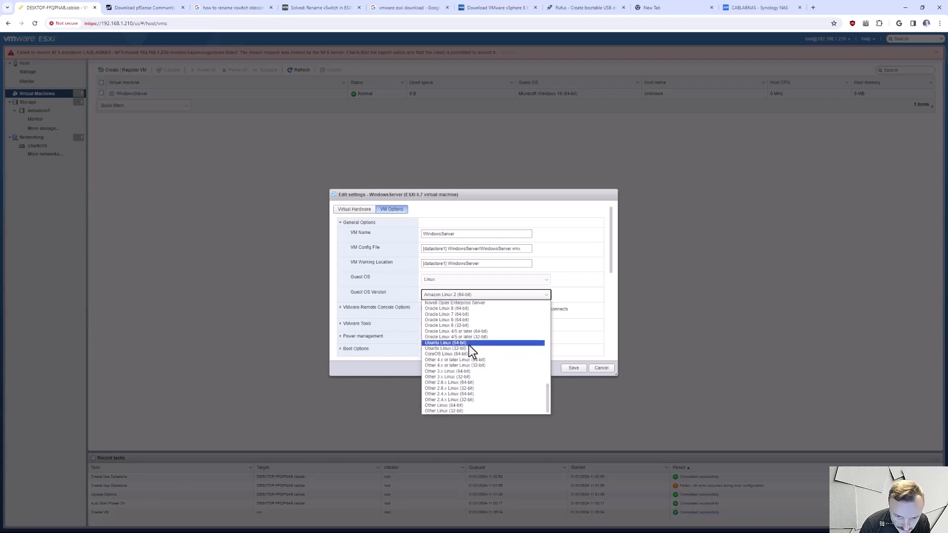
pyautogui.click(470, 344)
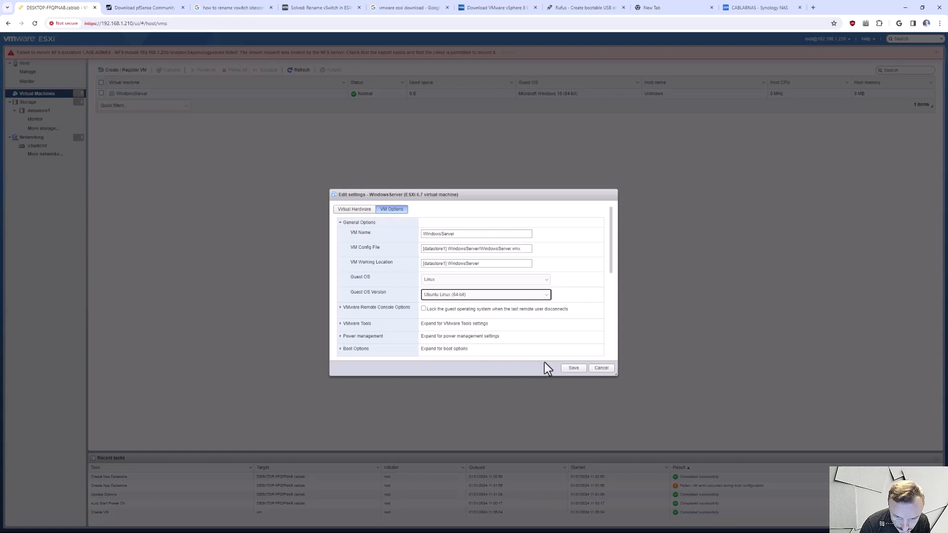
pyautogui.click(572, 370)
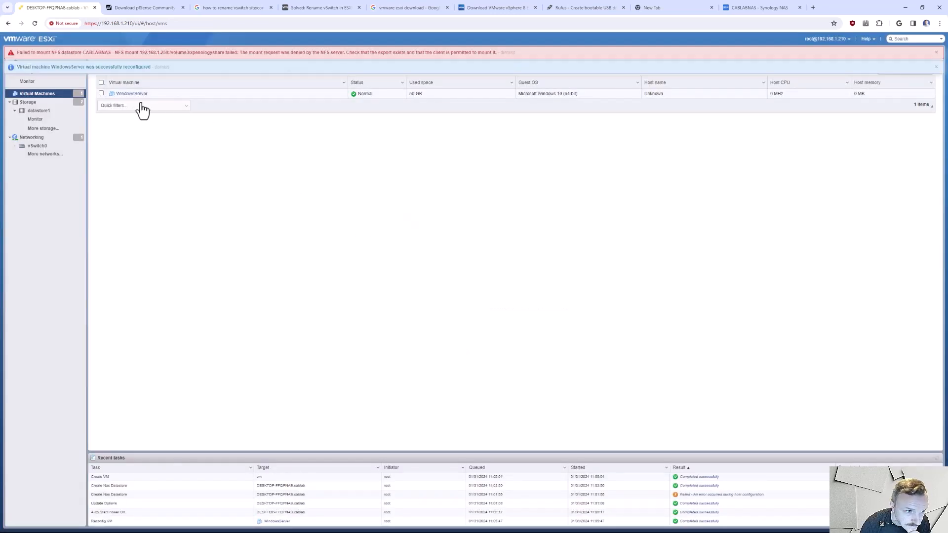
# Power on the WindowsServer virtual machine and boot the "Try or Install Ubuntu Server" entry in its console.
pyautogui.click(135, 94)
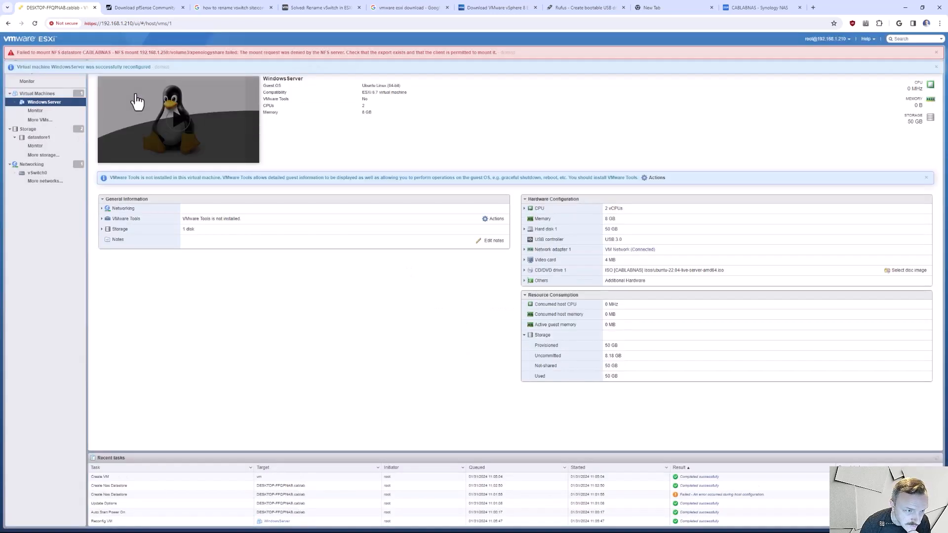
pyautogui.click(179, 127)
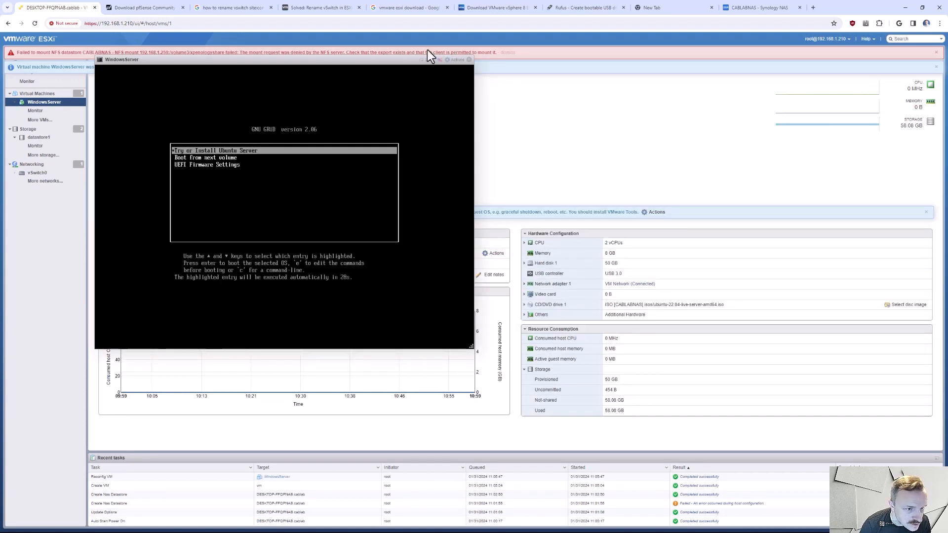
pyautogui.press('Return')
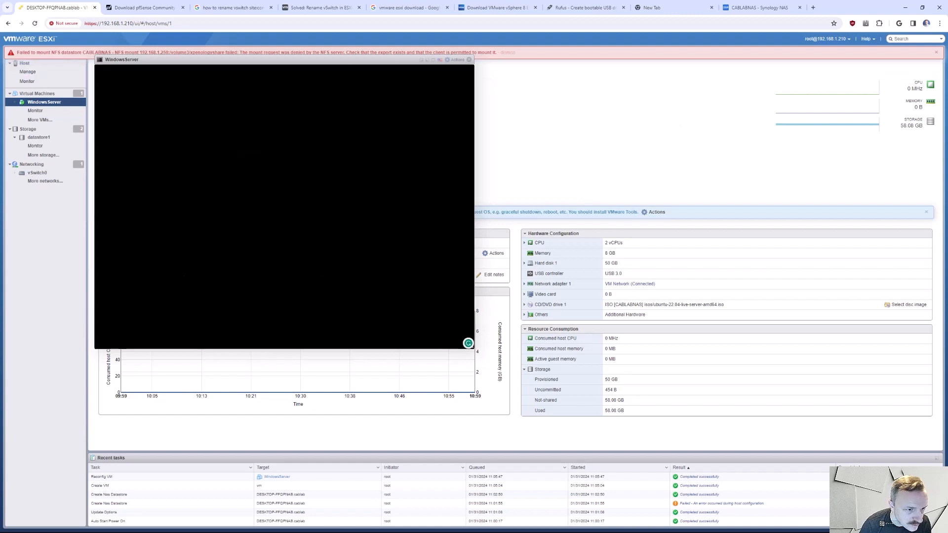